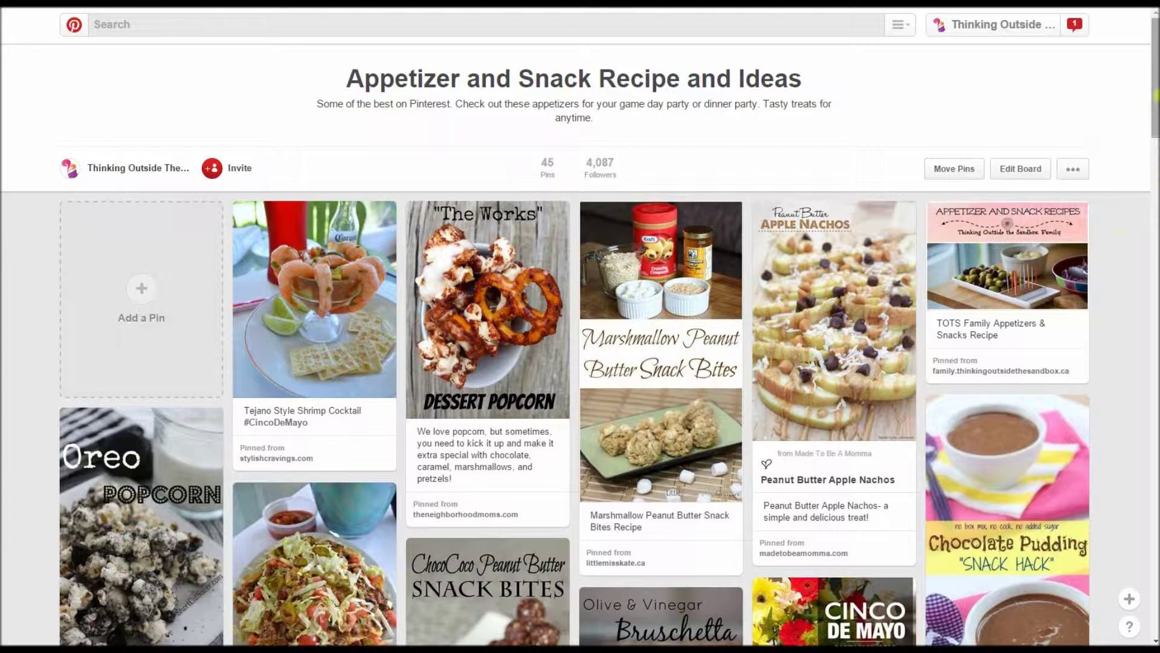
Open the Salt & Vinegar Wheat Crunch pin on the appetizer board and read through its ingredient list and description
{"action": "left_click_drag", "start_coordinate": [1154, 111], "coordinate": [1154, 145]}
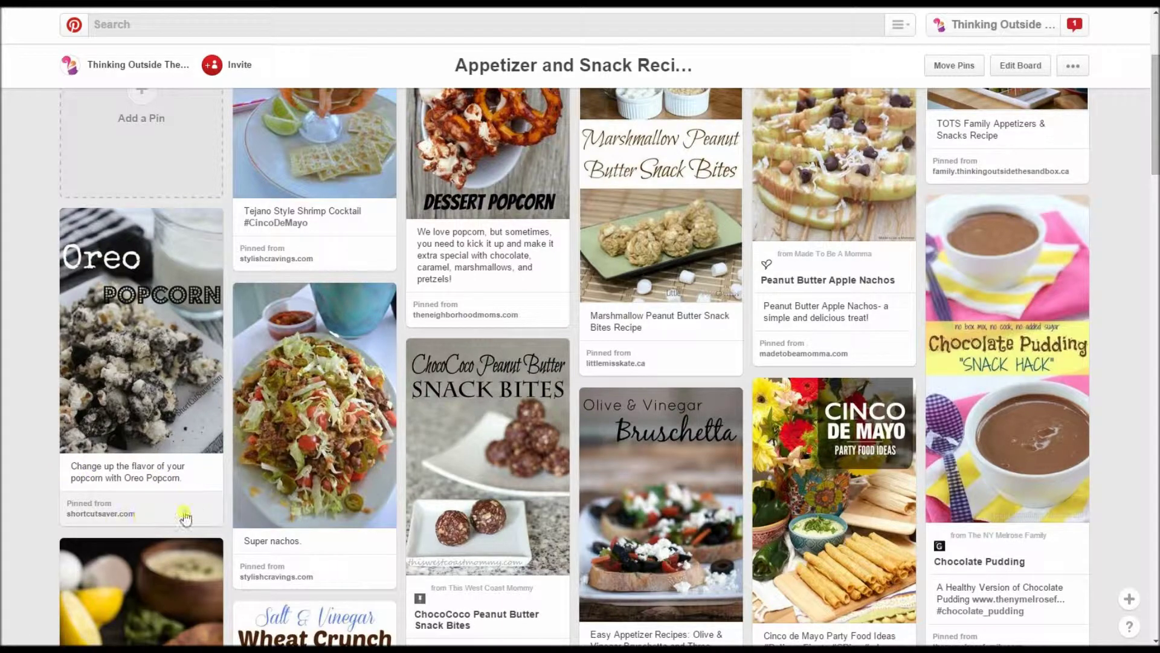
{"action": "left_click_drag", "start_coordinate": [1154, 138], "coordinate": [1154, 208]}
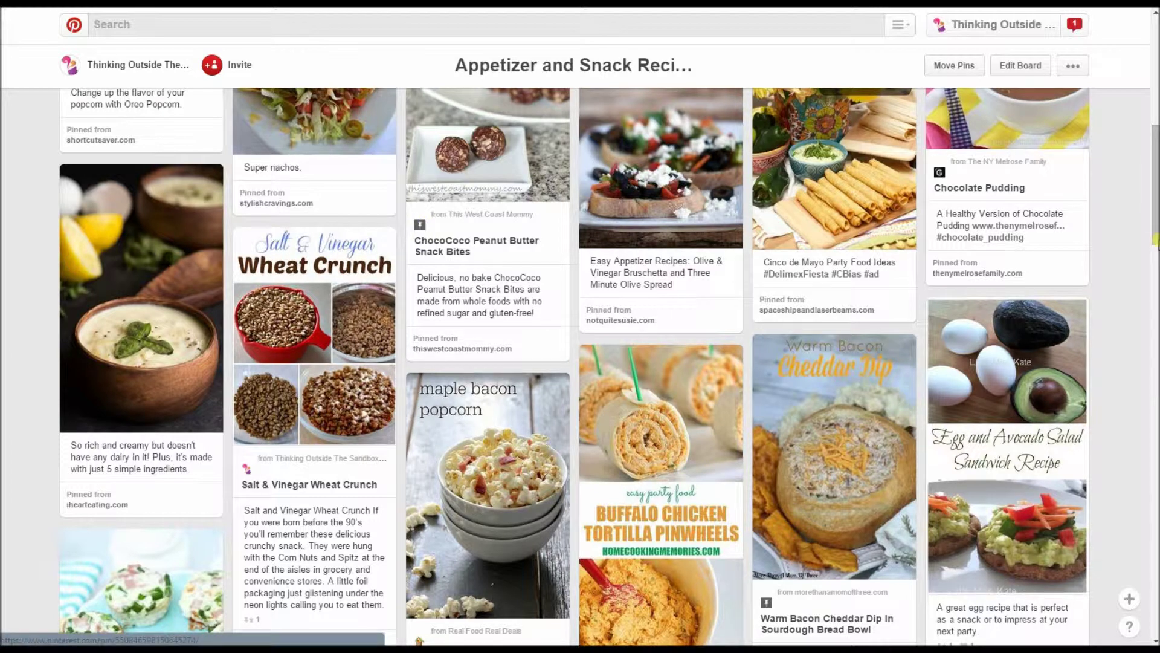
{"action": "scroll", "coordinate": [1155, 239], "scroll_direction": "down", "scroll_amount": 1}
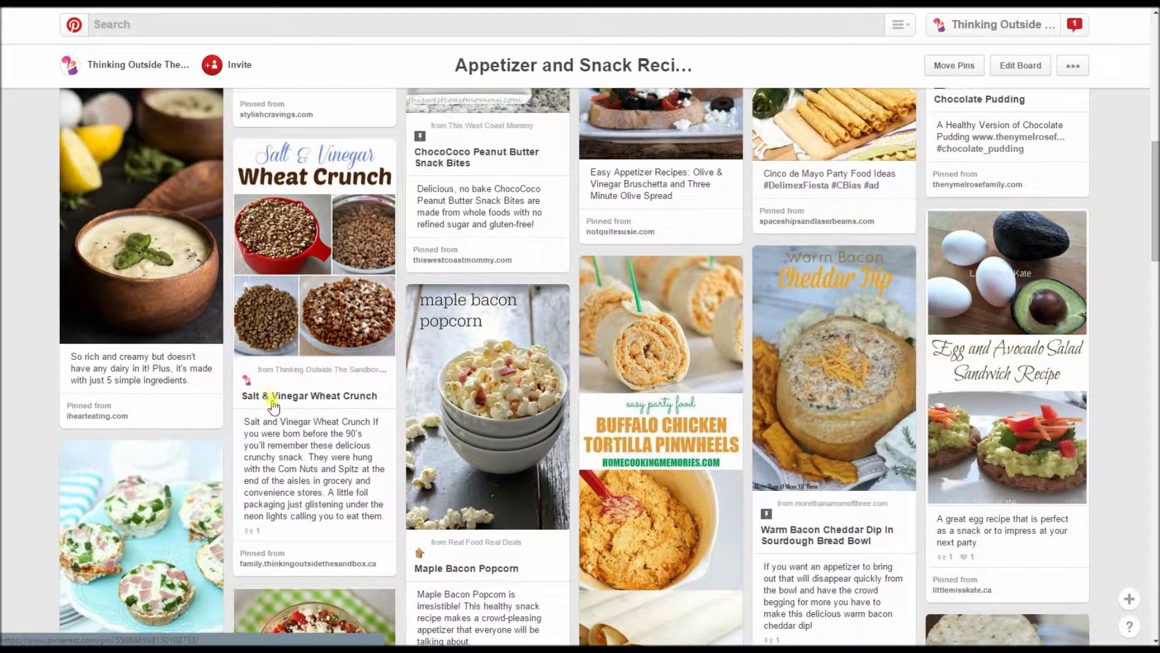
{"action": "left_click", "coordinate": [305, 262]}
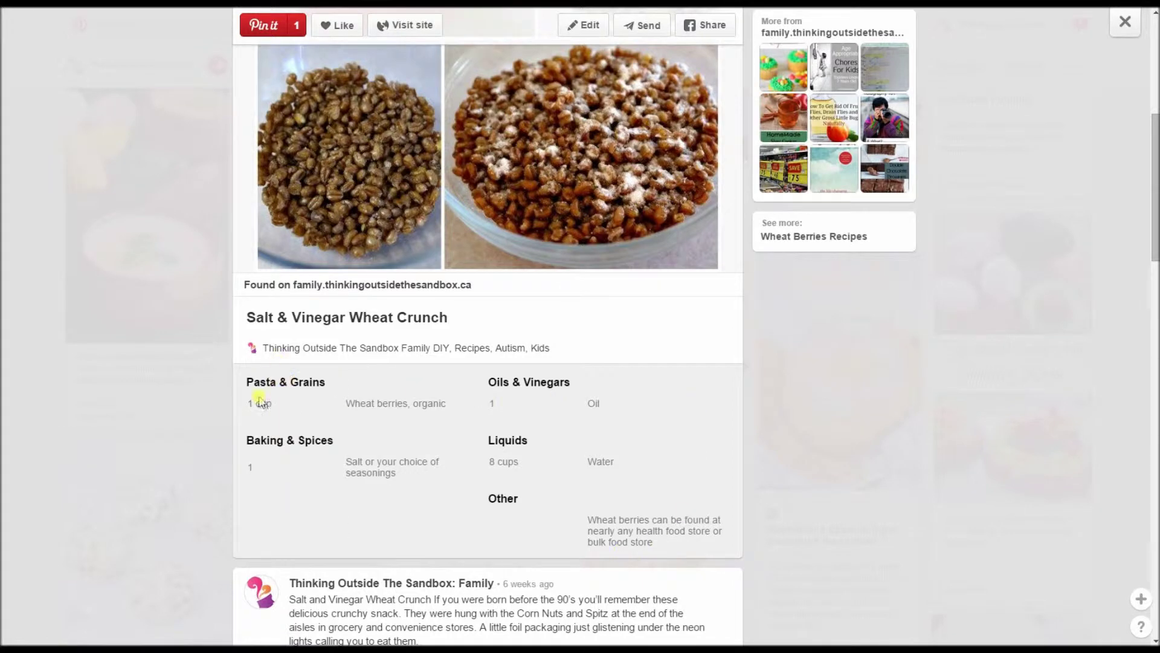
{"action": "scroll", "coordinate": [655, 481], "scroll_direction": "down", "scroll_amount": 3}
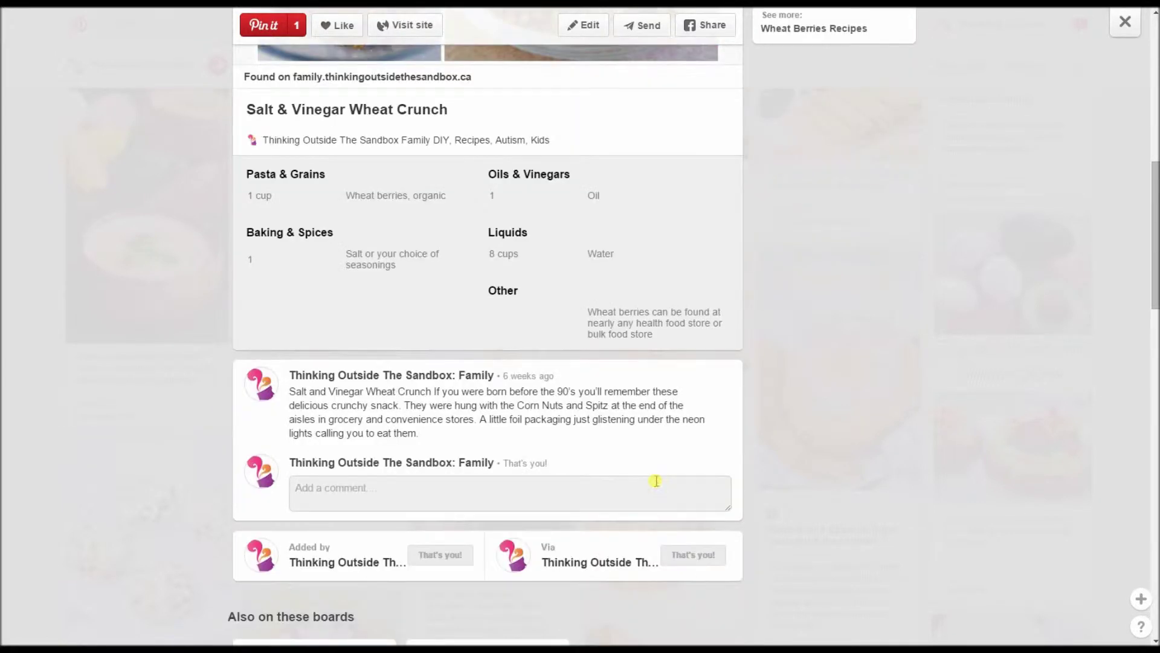
{"action": "scroll", "coordinate": [683, 406], "scroll_direction": "up", "scroll_amount": 6}
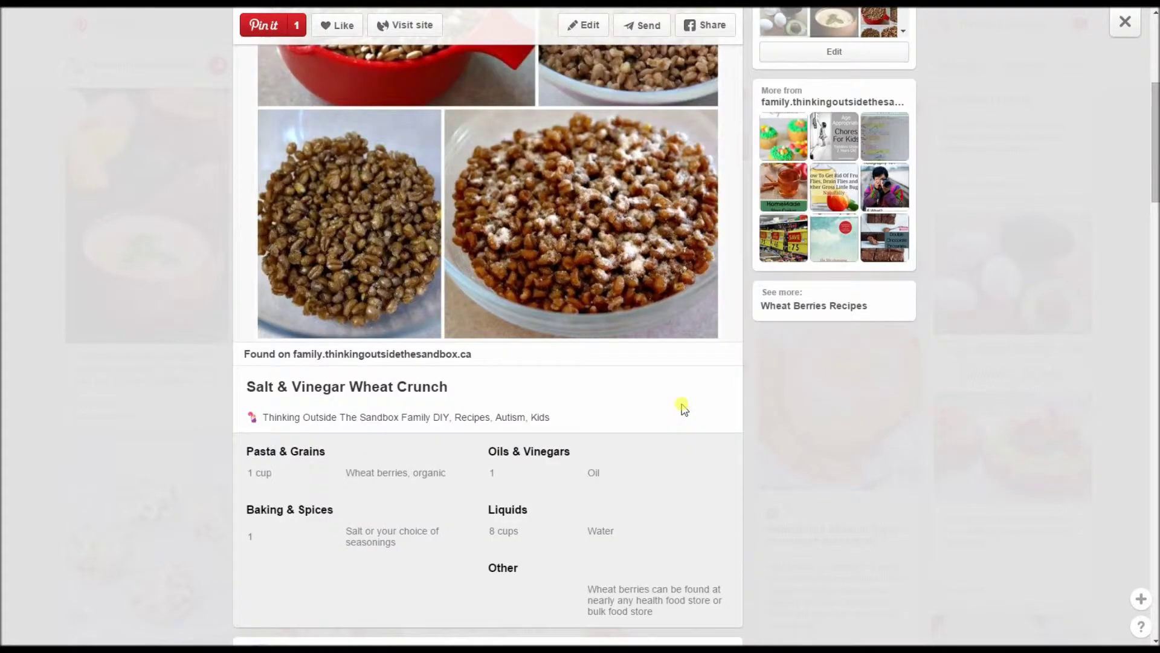
Go to the previous pin on the board, from ihearteating.com, and check what details it shows below the image
{"action": "left_click", "coordinate": [207, 73]}
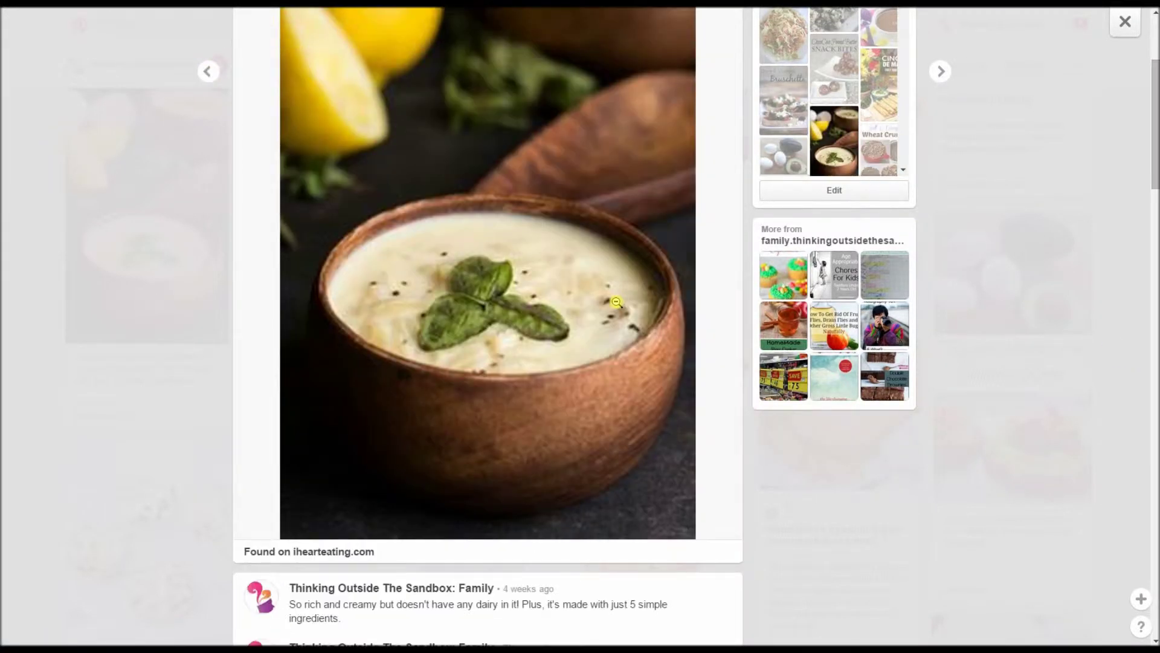
{"action": "scroll", "coordinate": [616, 302], "scroll_direction": "down", "scroll_amount": 2}
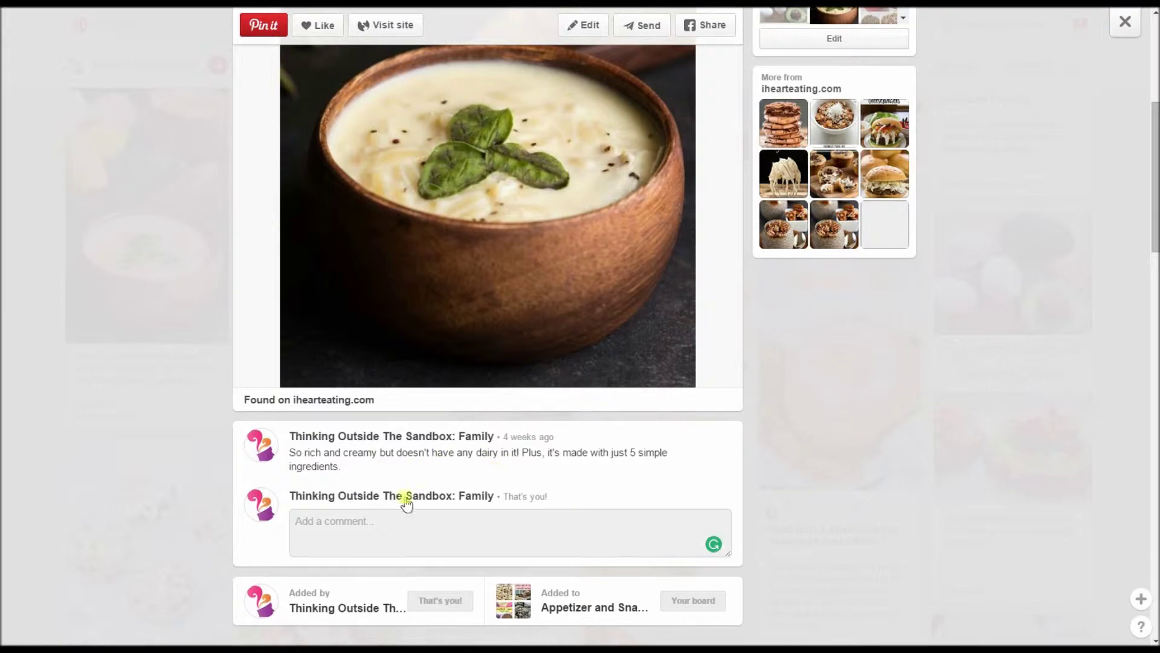
{"action": "scroll", "coordinate": [505, 233], "scroll_direction": "up", "scroll_amount": 4}
{"action": "scroll", "coordinate": [508, 392], "scroll_direction": "up", "scroll_amount": 2}
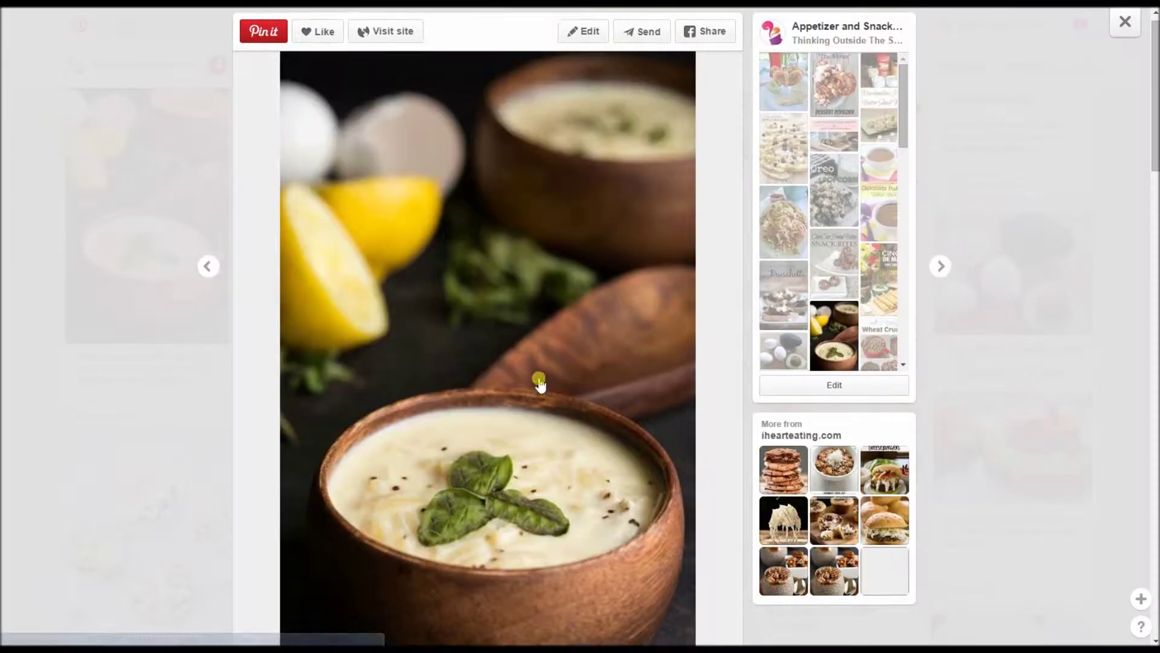
Return to the Salt & Vinegar Wheat Crunch pin, review its ingredients section, and close the pin
{"action": "left_click", "coordinate": [941, 281]}
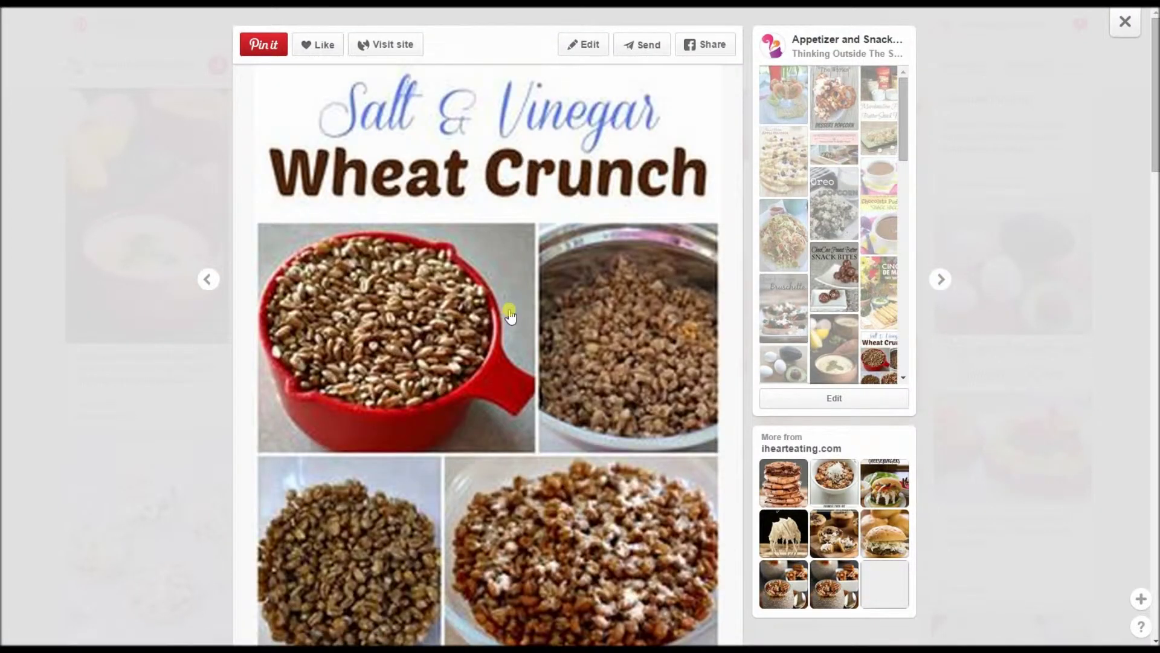
{"action": "scroll", "coordinate": [509, 311], "scroll_direction": "down", "scroll_amount": 6}
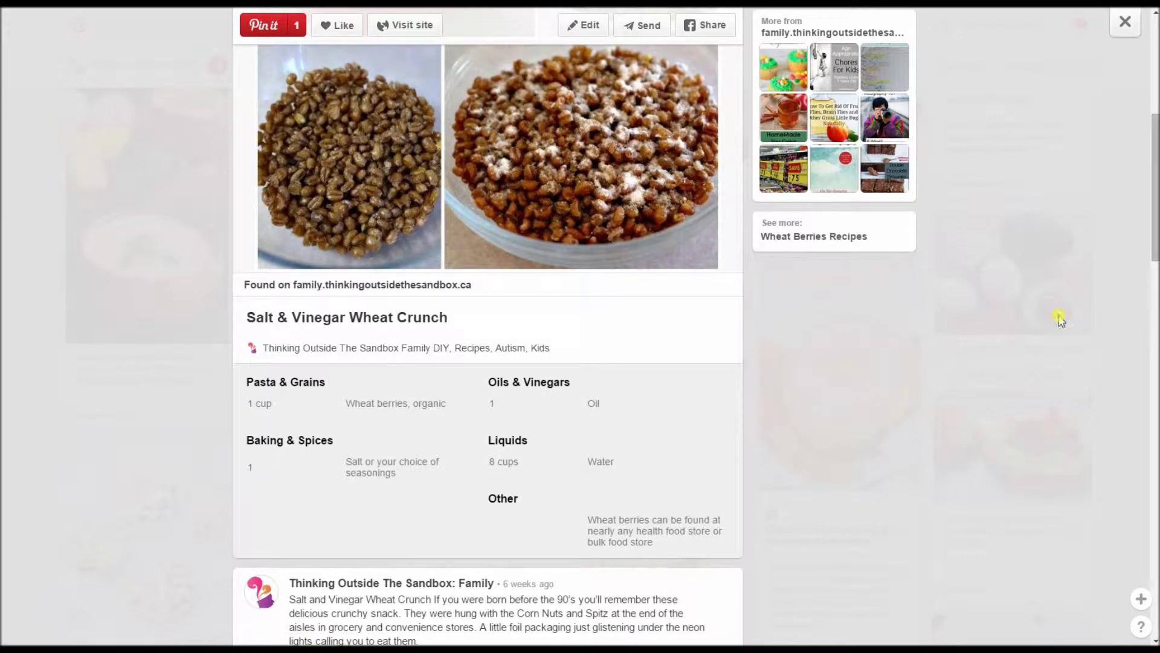
{"action": "left_click", "coordinate": [1113, 23]}
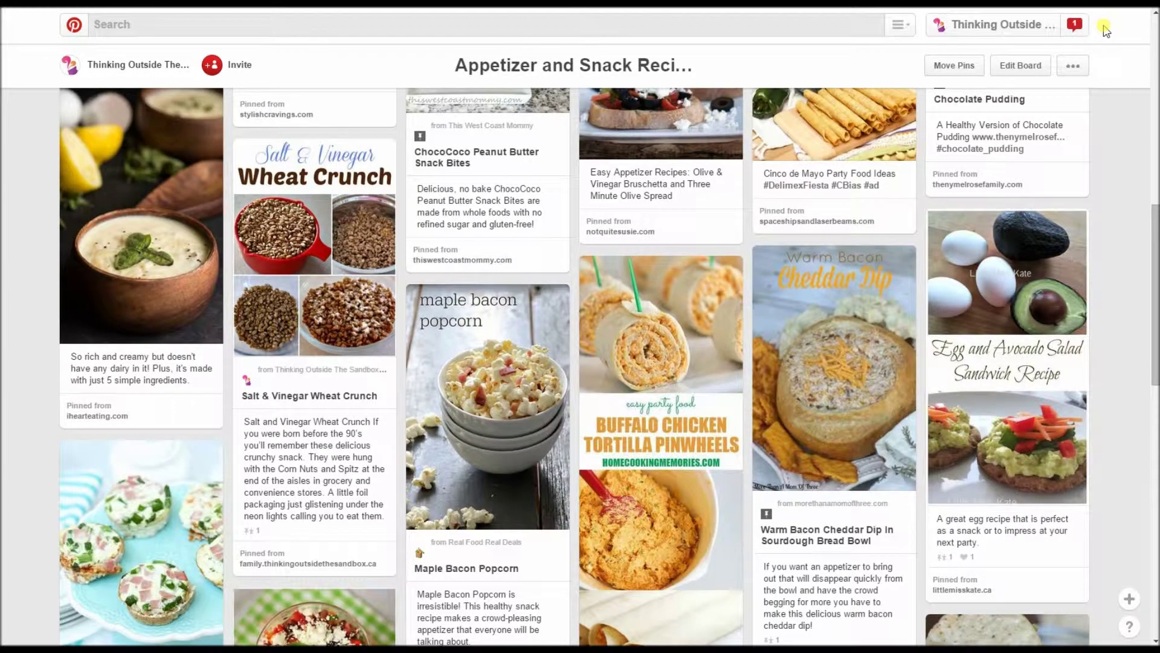
Browse the Appetizer and Snack Recipe and Ideas board, comparing pins that have titles and source names with plain pins
{"action": "scroll", "coordinate": [1112, 264], "scroll_direction": "down", "scroll_amount": 3}
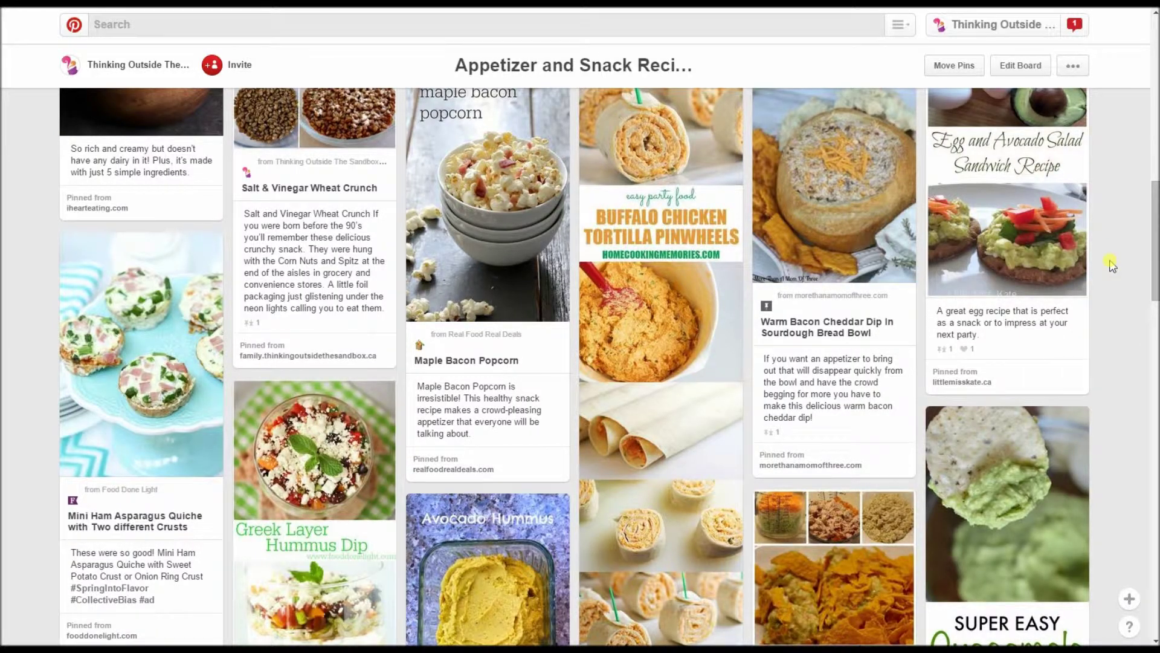
{"action": "scroll", "coordinate": [1112, 264], "scroll_direction": "up", "scroll_amount": 10}
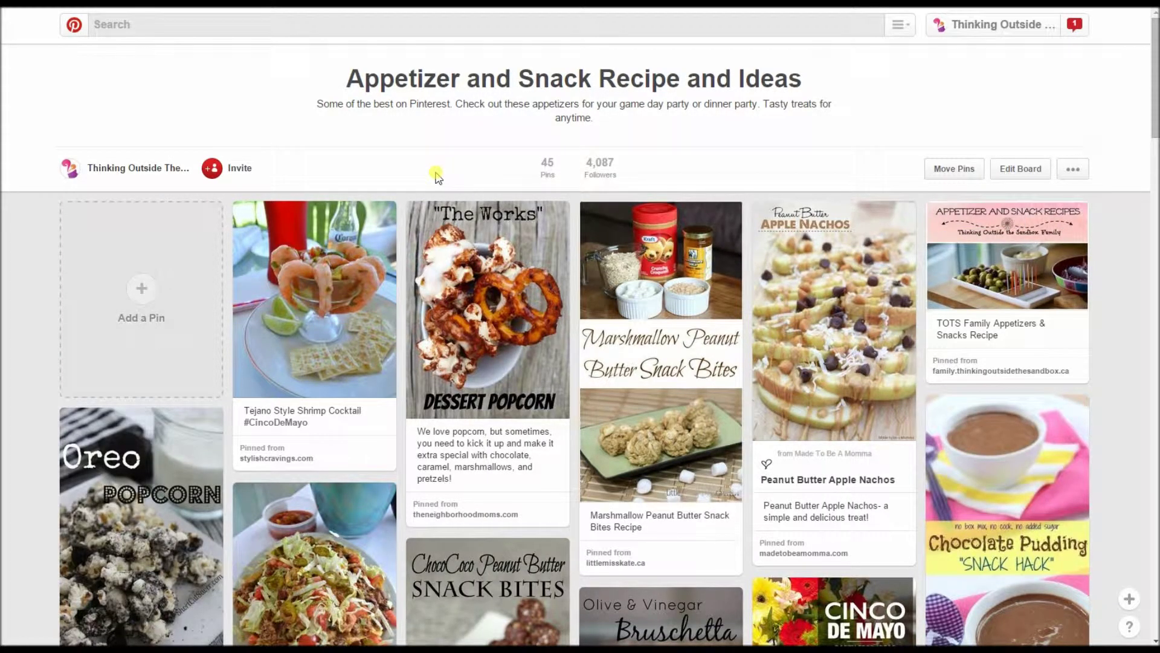
{"action": "scroll", "coordinate": [437, 179], "scroll_direction": "down", "scroll_amount": 5}
{"action": "scroll", "coordinate": [435, 176], "scroll_direction": "down", "scroll_amount": 6}
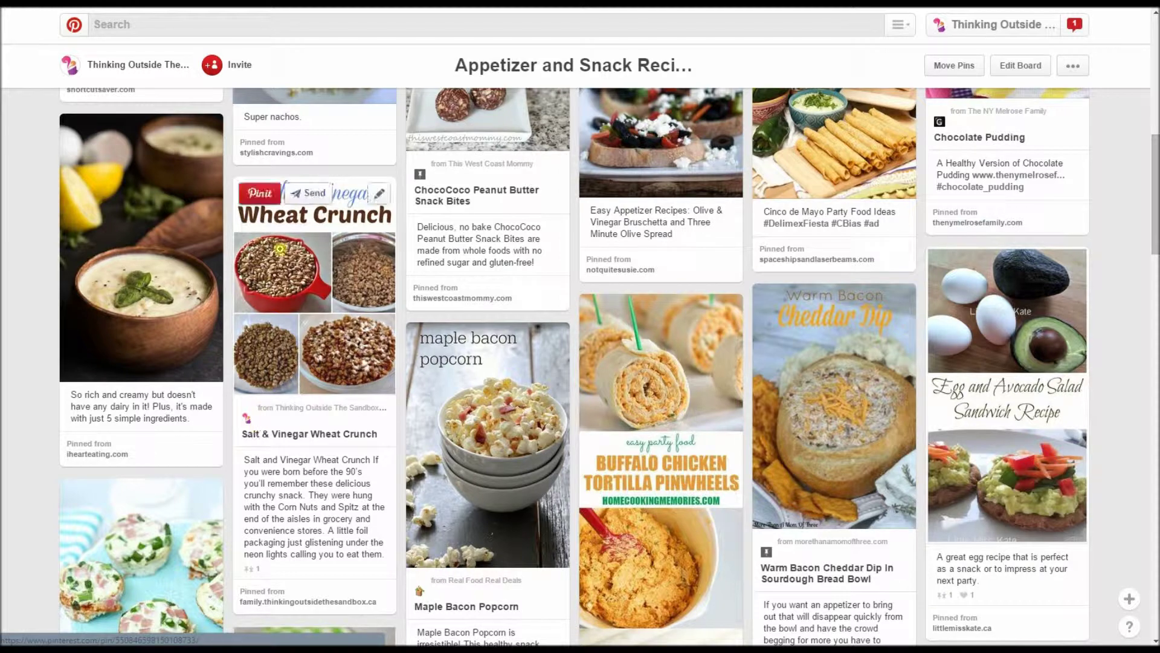
{"action": "mouse_move", "coordinate": [98, 243]}
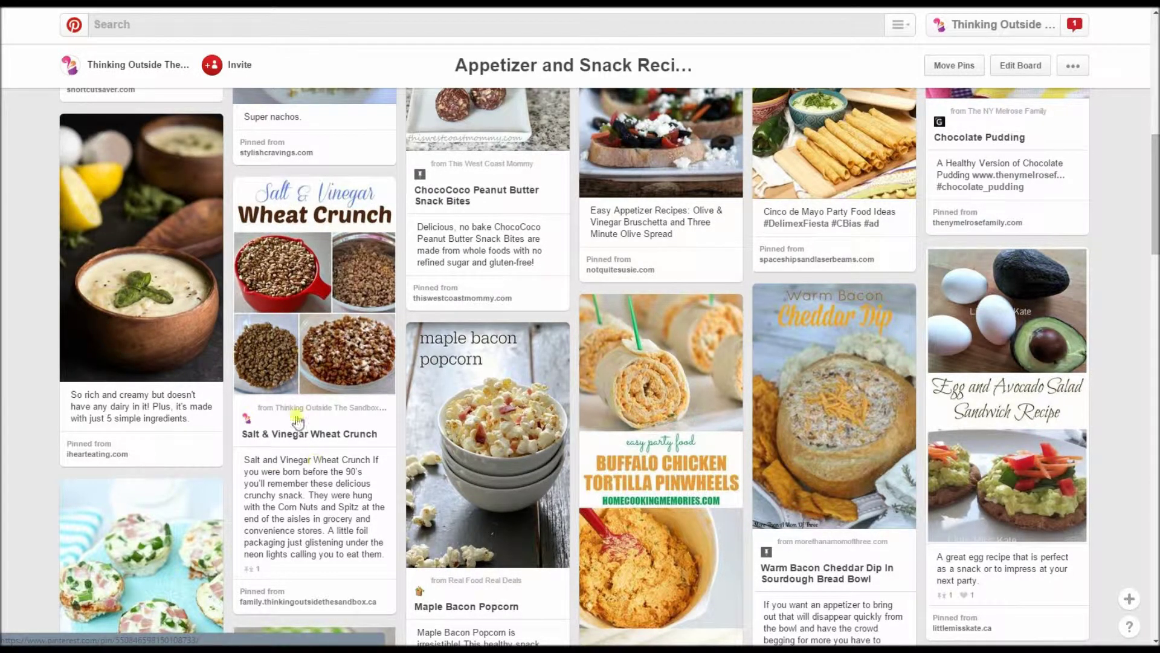
{"action": "mouse_move", "coordinate": [287, 285]}
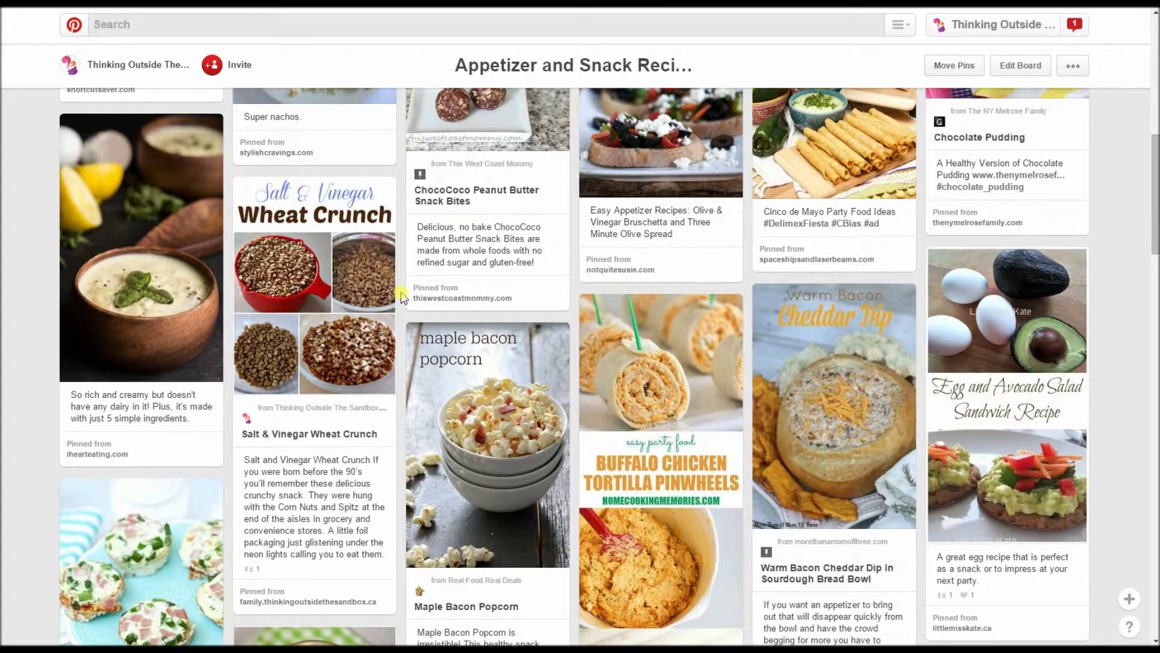
{"action": "scroll", "coordinate": [400, 296], "scroll_direction": "up", "scroll_amount": 8}
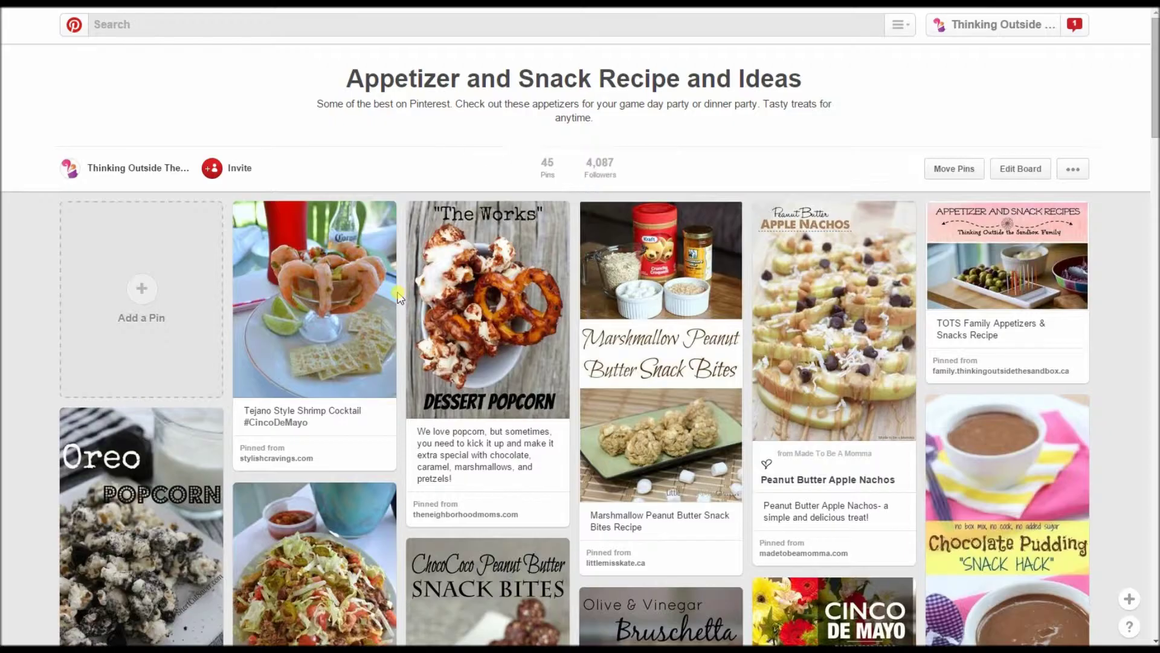
{"action": "mouse_move", "coordinate": [383, 265]}
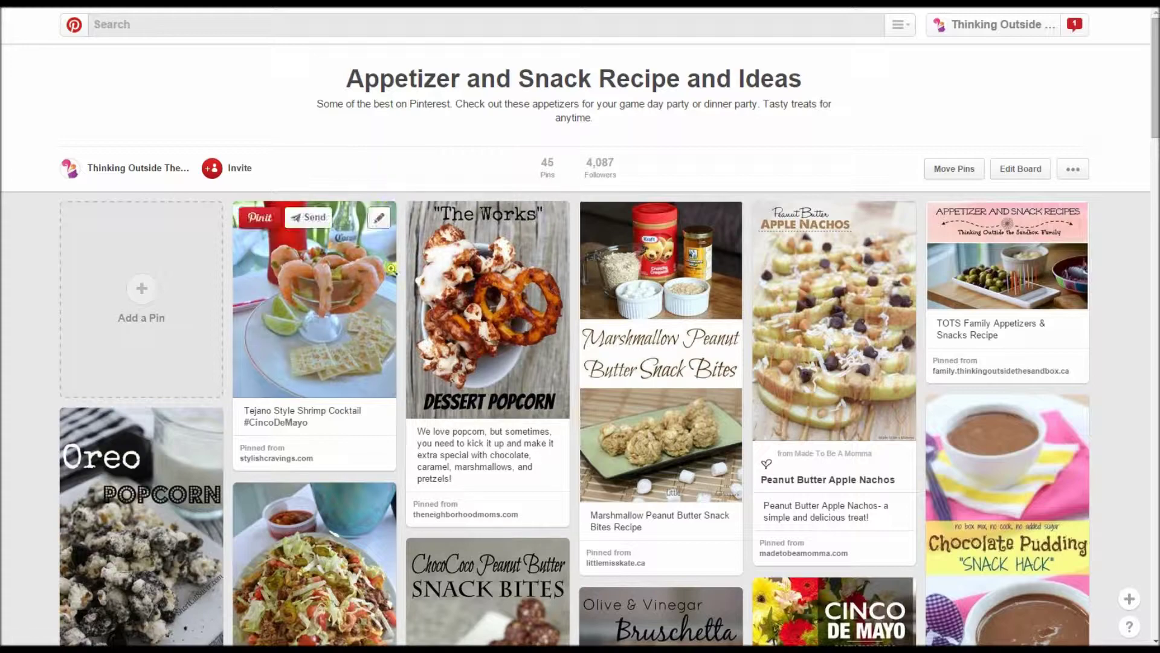
{"action": "scroll", "coordinate": [384, 266], "scroll_direction": "down", "scroll_amount": 2}
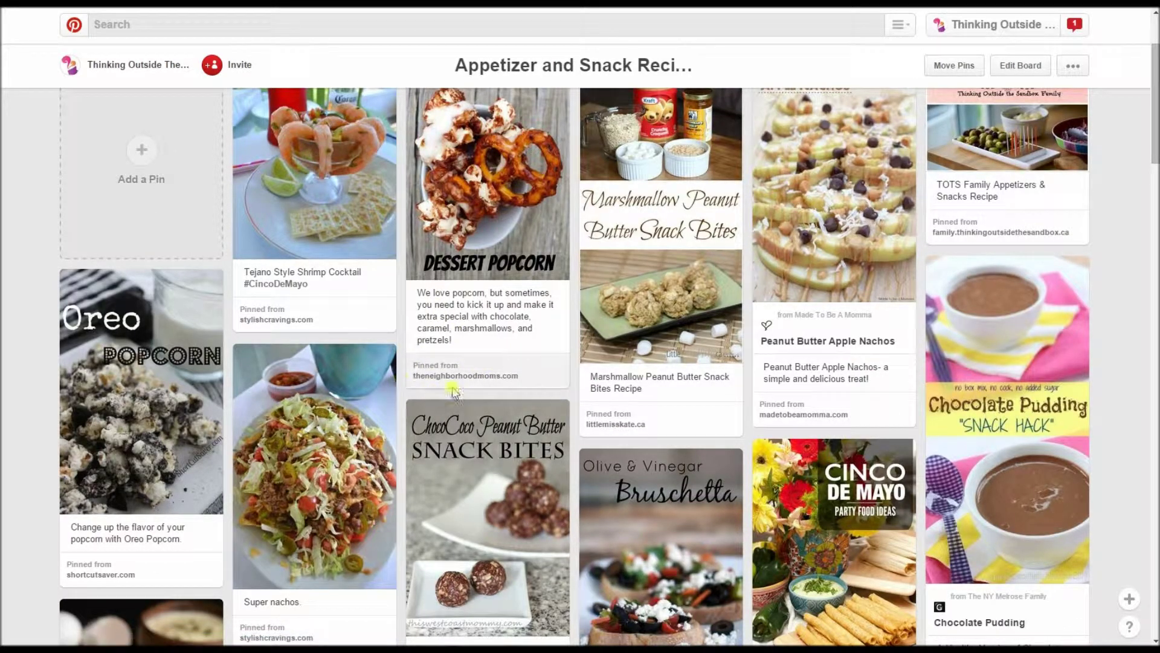
{"action": "scroll", "coordinate": [341, 376], "scroll_direction": "down", "scroll_amount": 5}
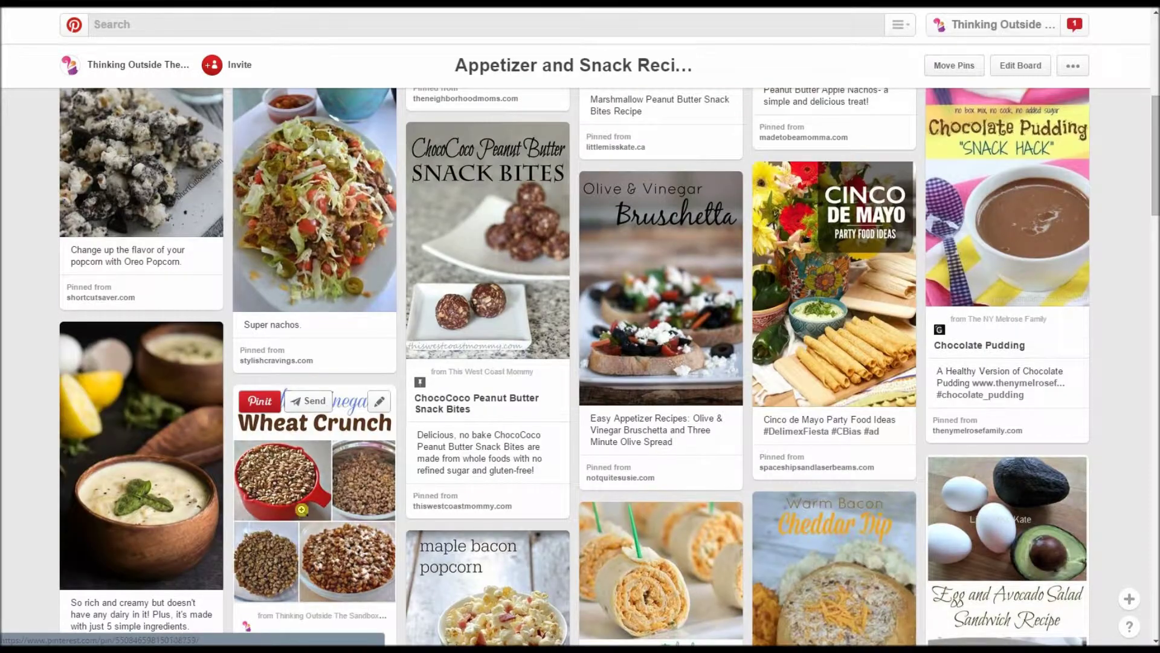
{"action": "scroll", "coordinate": [340, 377], "scroll_direction": "down", "scroll_amount": 2}
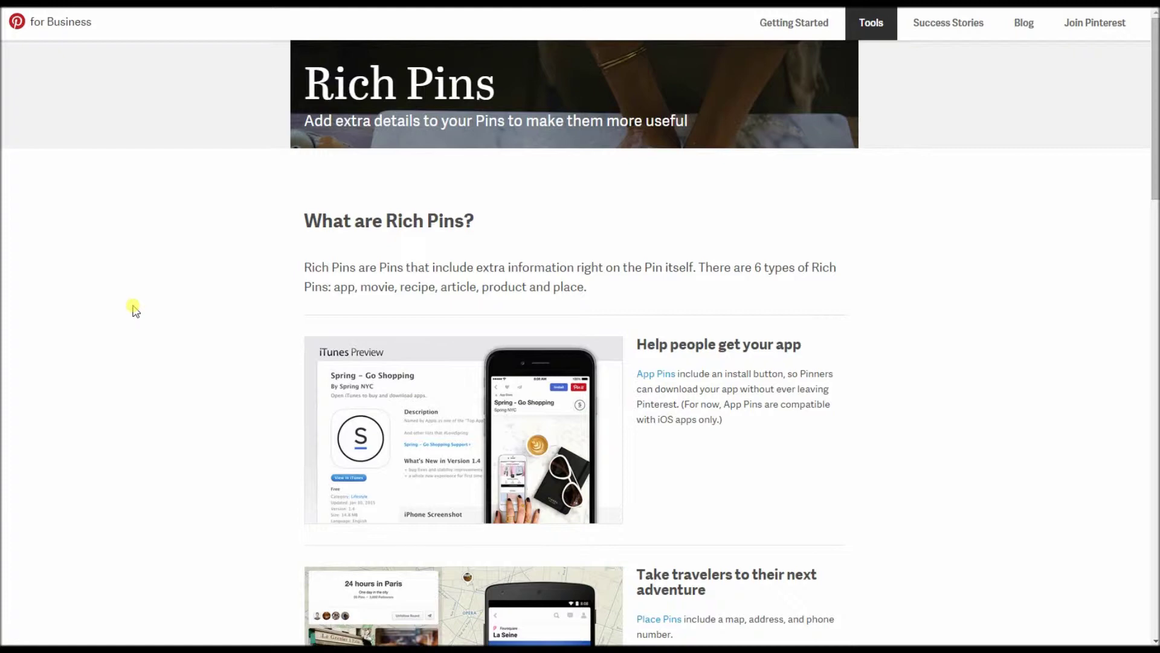
On the Pinterest for Business Rich Pins page, read about the app, place, article, product, recipe and movie pins and how to get them
{"action": "scroll", "coordinate": [134, 309], "scroll_direction": "down", "scroll_amount": 2}
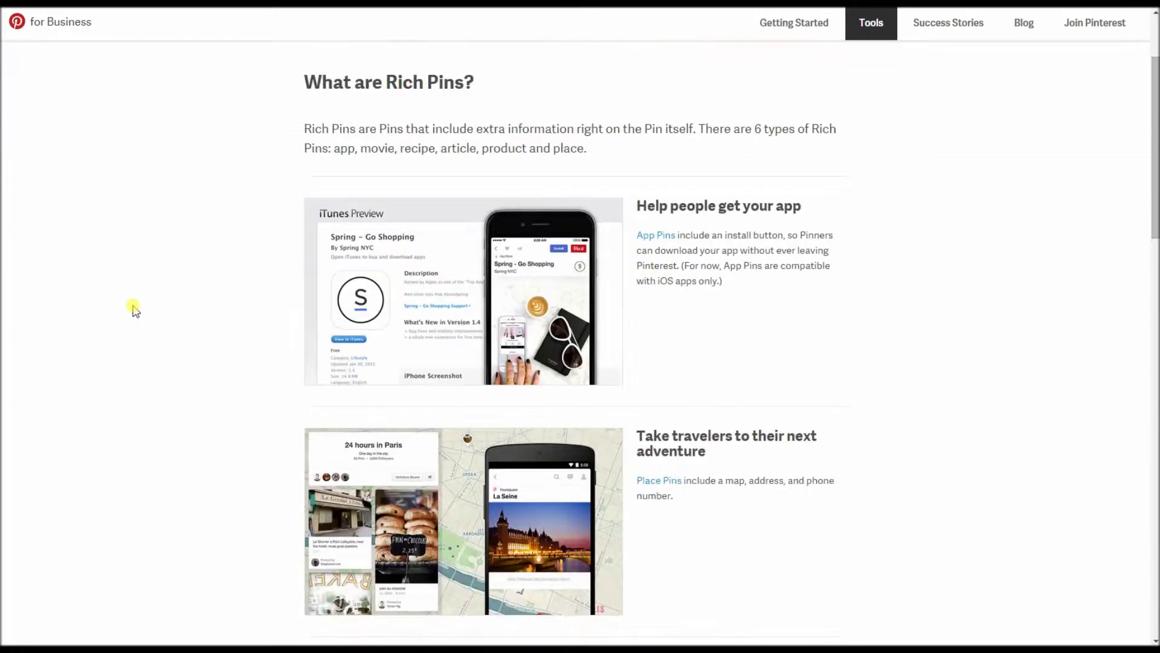
{"action": "scroll", "coordinate": [134, 309], "scroll_direction": "down", "scroll_amount": 7}
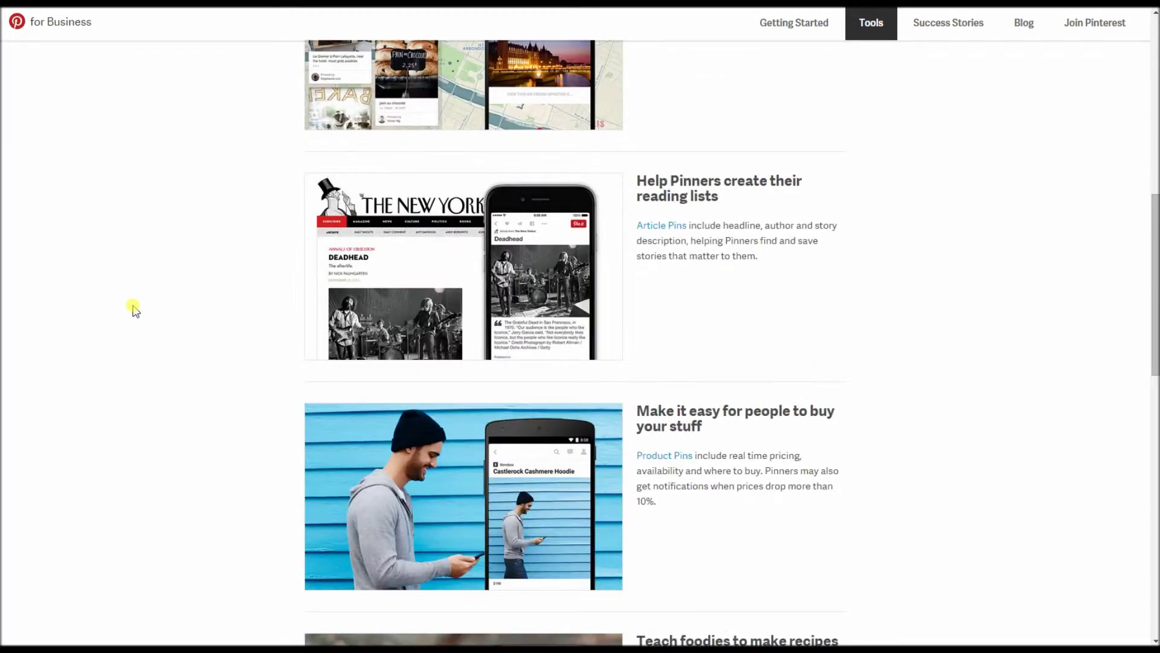
{"action": "scroll", "coordinate": [133, 309], "scroll_direction": "down", "scroll_amount": 8}
{"action": "scroll", "coordinate": [125, 313], "scroll_direction": "down", "scroll_amount": 4}
{"action": "scroll", "coordinate": [126, 313], "scroll_direction": "up", "scroll_amount": 5}
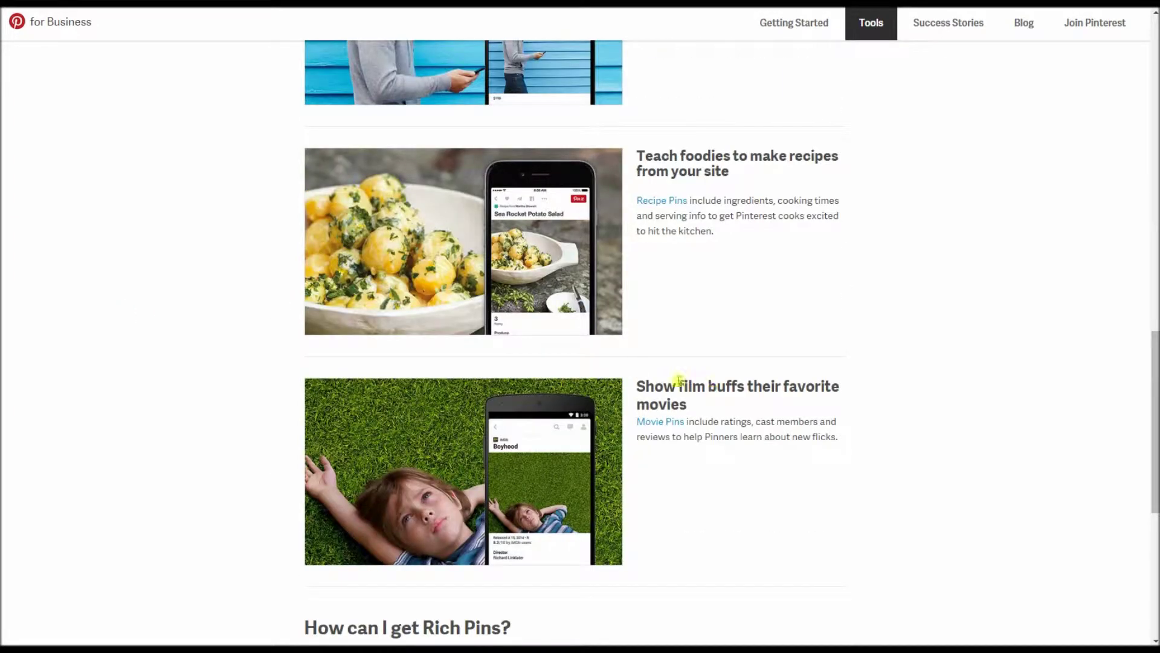
{"action": "scroll", "coordinate": [765, 373], "scroll_direction": "up", "scroll_amount": 7}
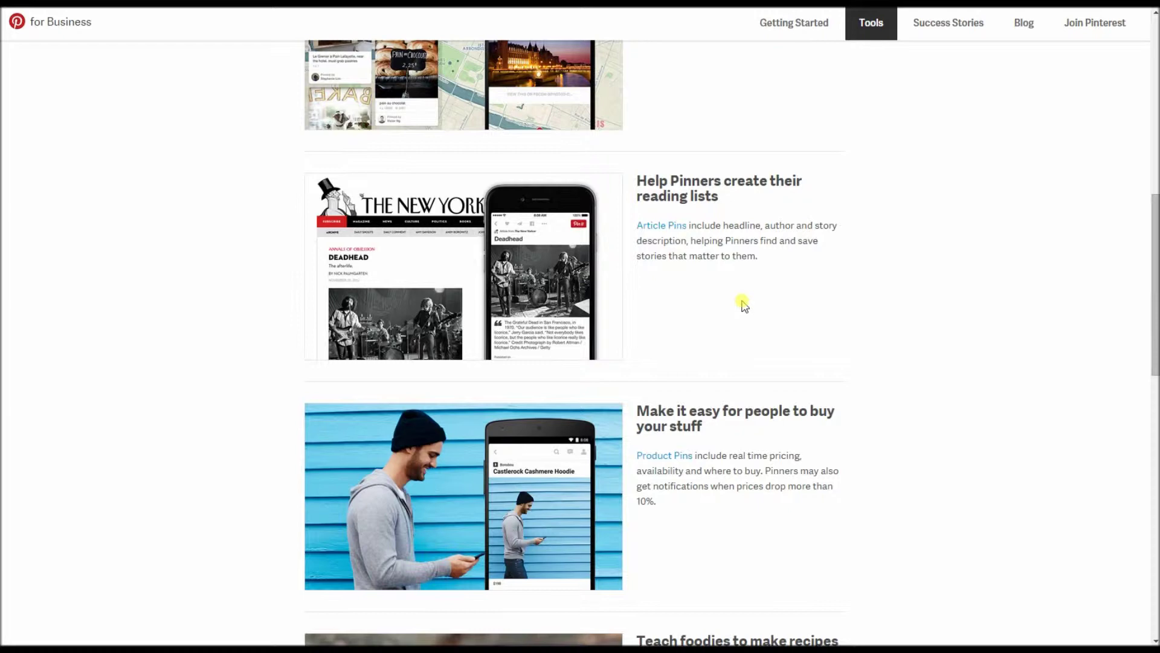
{"action": "scroll", "coordinate": [743, 304], "scroll_direction": "up", "scroll_amount": 3}
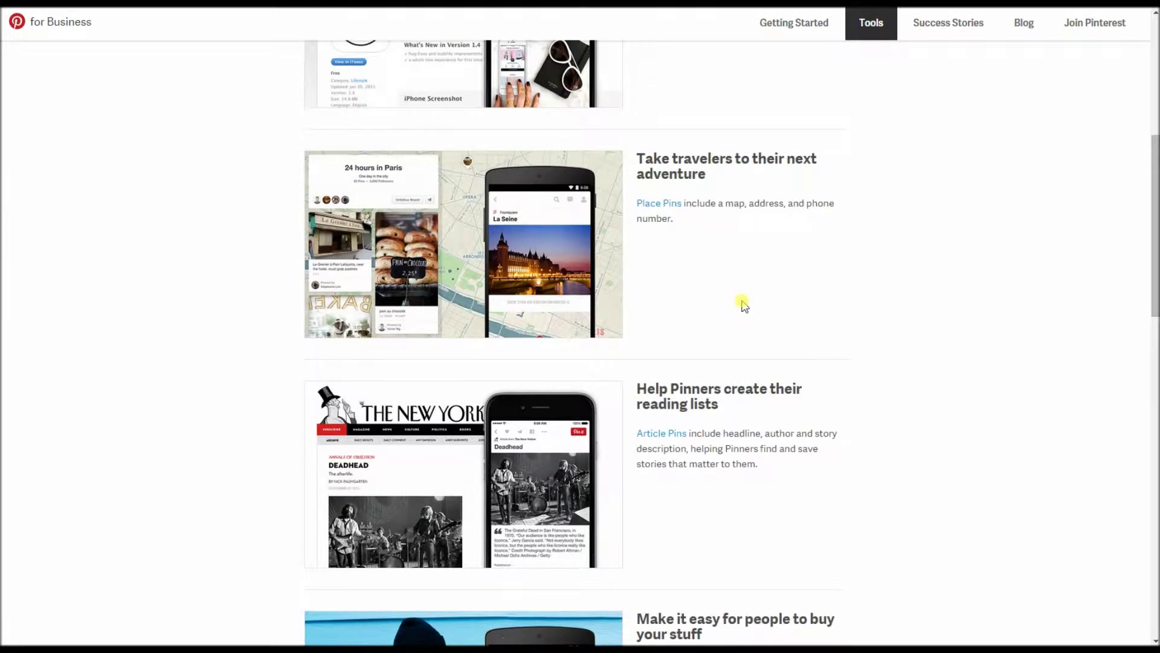
{"action": "scroll", "coordinate": [742, 299], "scroll_direction": "up", "scroll_amount": 2}
{"action": "scroll", "coordinate": [742, 260], "scroll_direction": "down", "scroll_amount": 5}
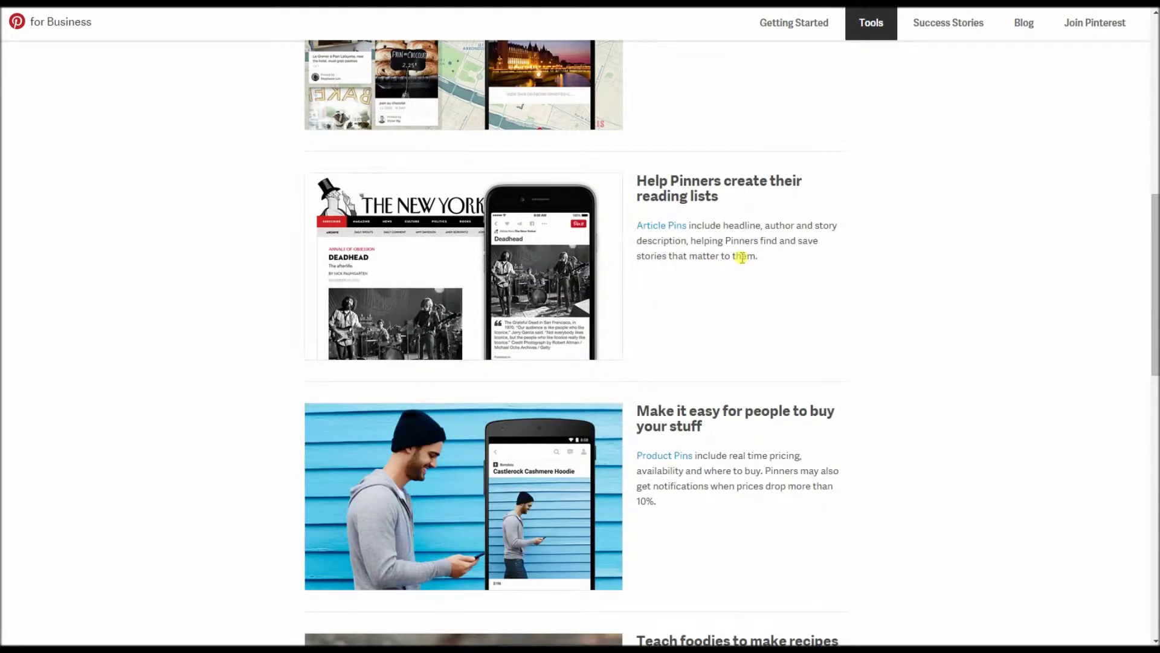
{"action": "scroll", "coordinate": [742, 258], "scroll_direction": "down", "scroll_amount": 10}
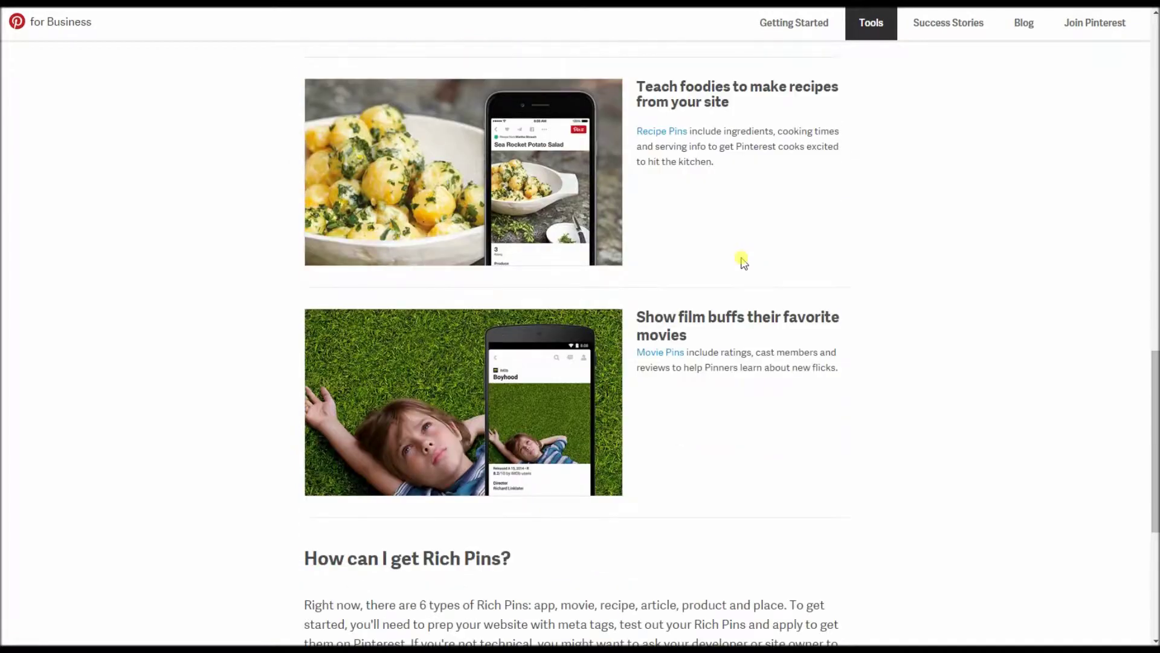
{"action": "scroll", "coordinate": [734, 283], "scroll_direction": "down", "scroll_amount": 2}
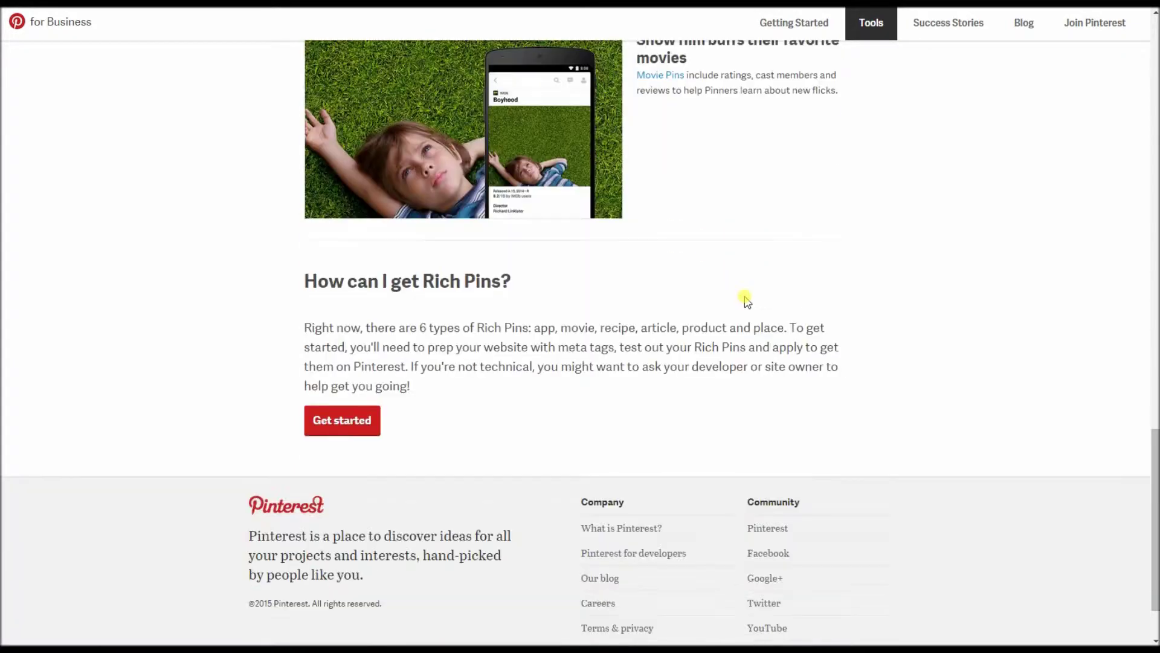
Open the Rich Pins getting-started documentation and review the application steps, tag guides and opt-out section
{"action": "left_click", "coordinate": [339, 418]}
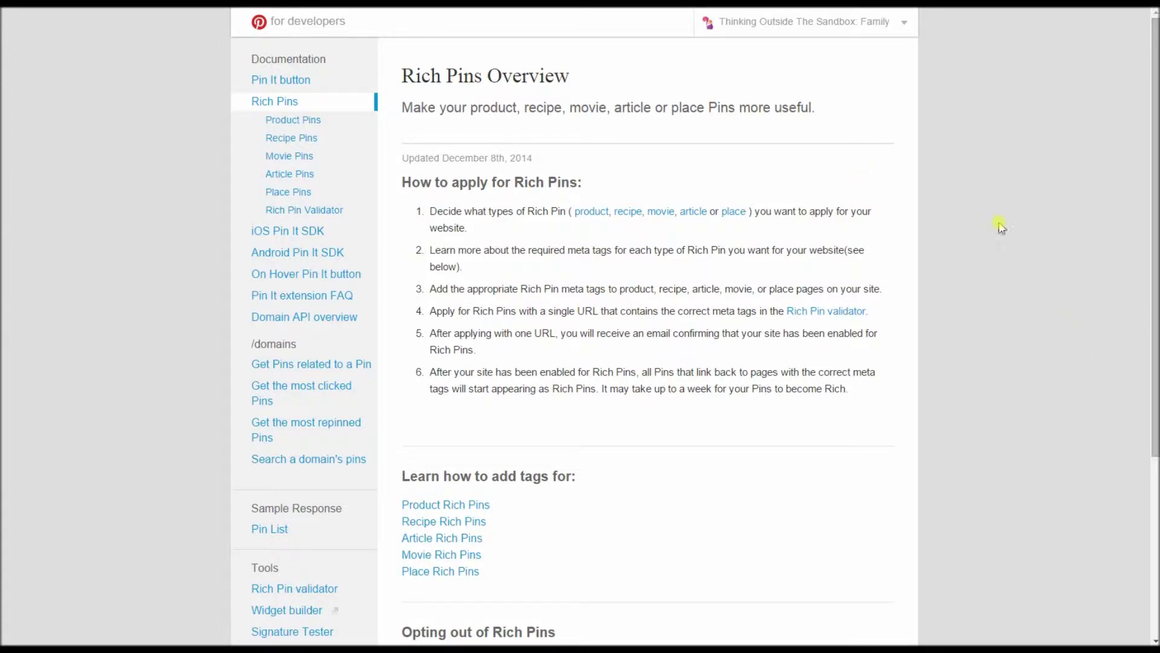
{"action": "scroll", "coordinate": [986, 288], "scroll_direction": "down", "scroll_amount": 1}
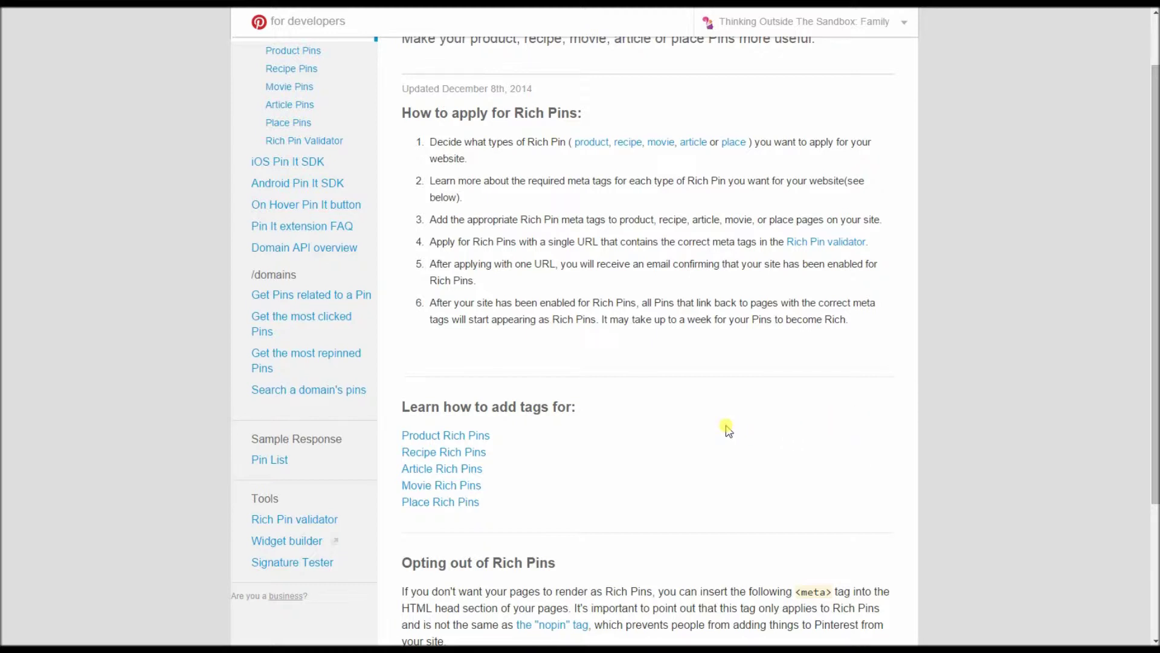
{"action": "scroll", "coordinate": [737, 463], "scroll_direction": "down", "scroll_amount": 1}
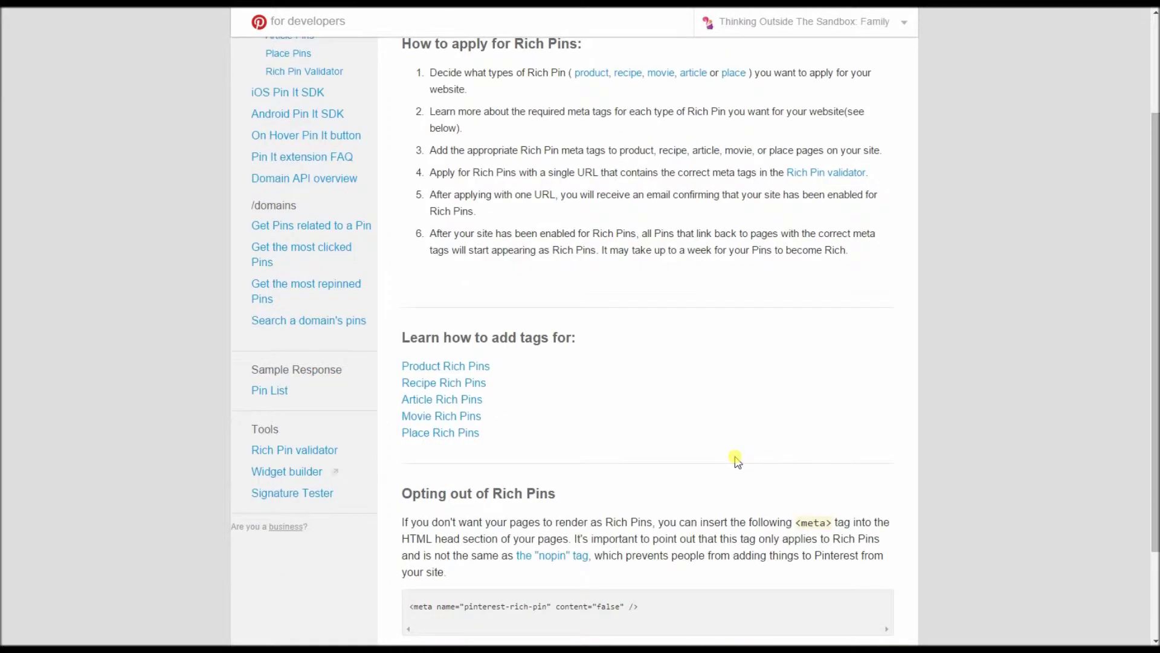
{"action": "scroll", "coordinate": [735, 454], "scroll_direction": "down", "scroll_amount": 2}
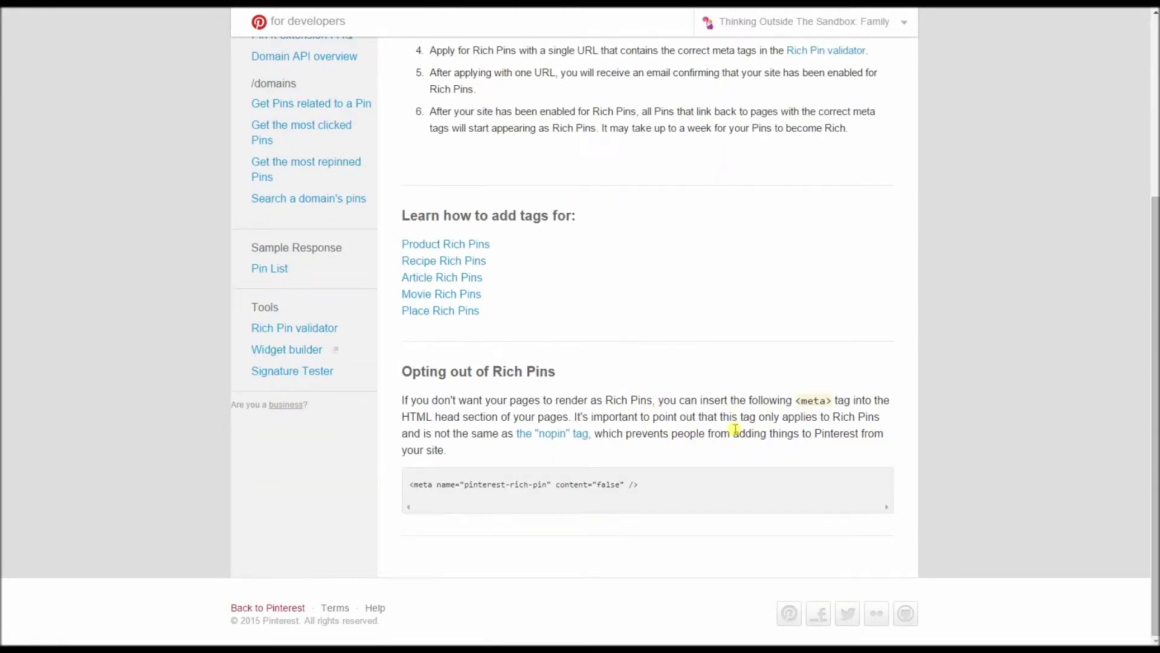
{"action": "scroll", "coordinate": [732, 422], "scroll_direction": "up", "scroll_amount": 4}
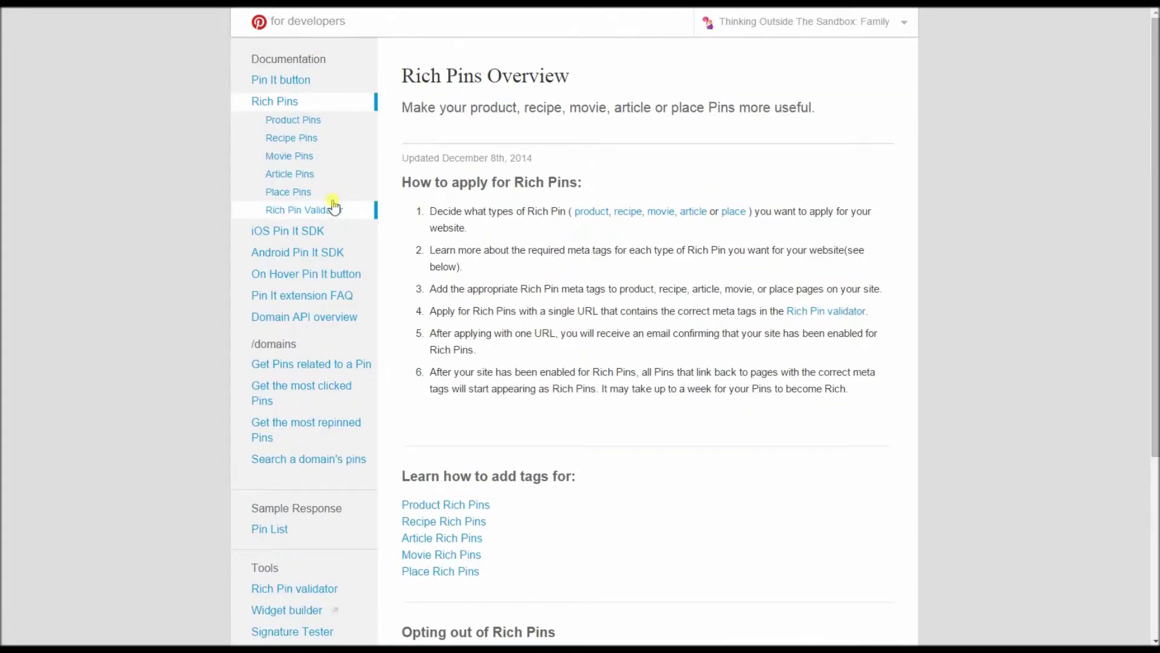
Open the Recipe Pins documentation and review the beginner code sample and the Schema.org tagged example recipe
{"action": "left_click", "coordinate": [316, 141]}
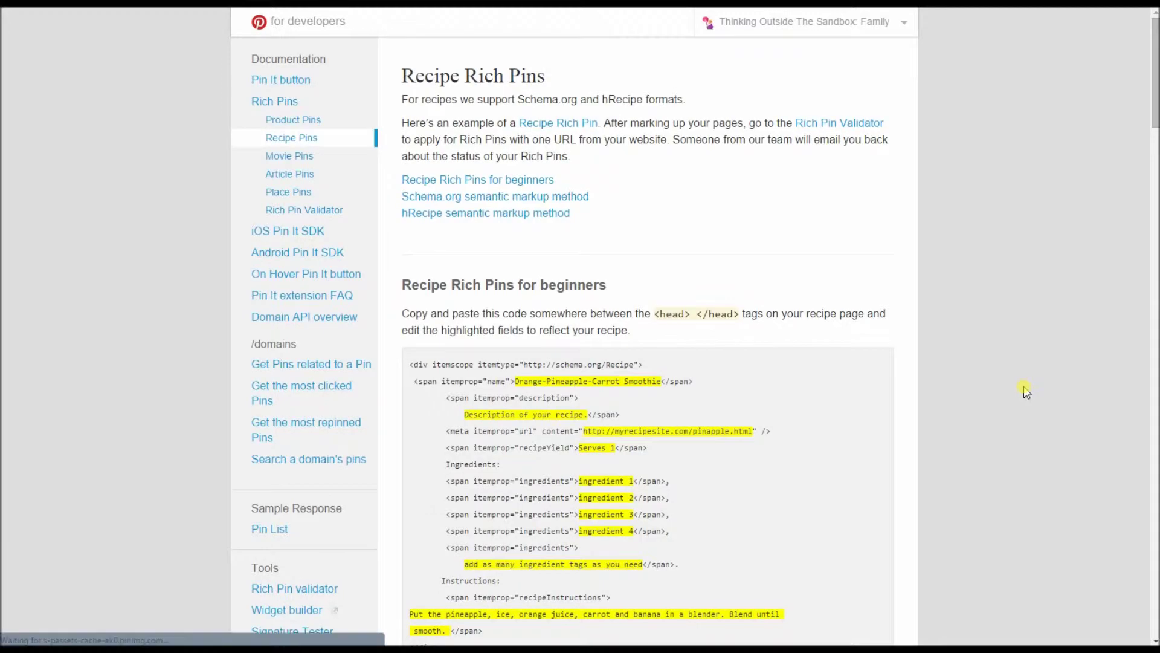
{"action": "scroll", "coordinate": [854, 443], "scroll_direction": "down", "scroll_amount": 2}
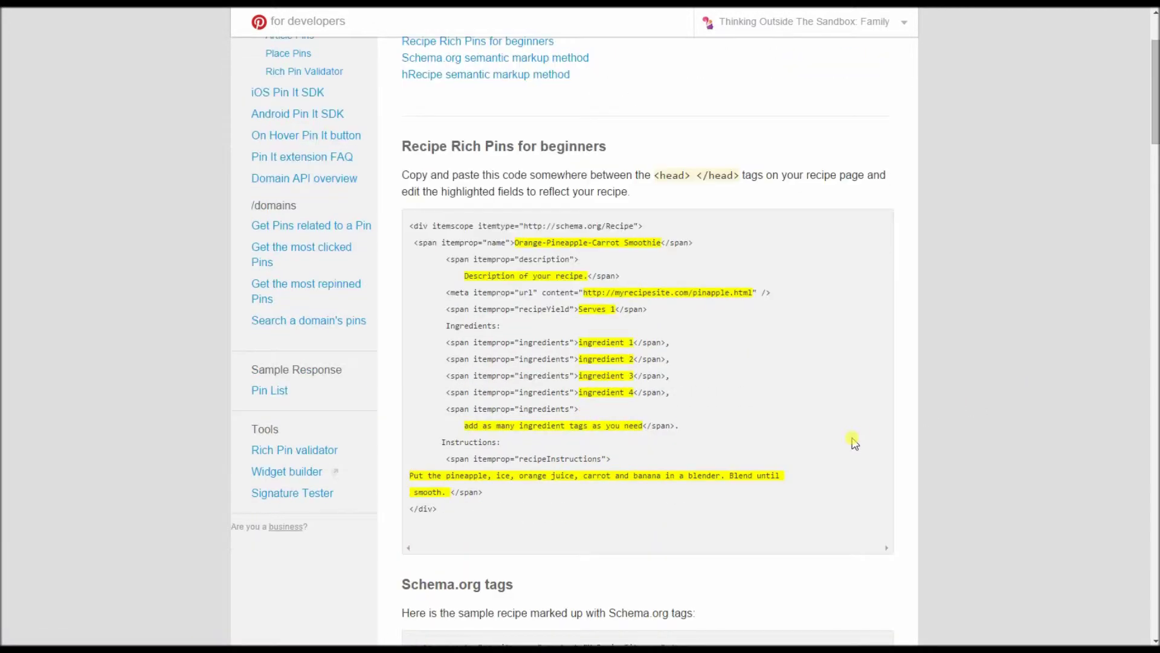
{"action": "scroll", "coordinate": [854, 443], "scroll_direction": "down", "scroll_amount": 1}
{"action": "scroll", "coordinate": [855, 443], "scroll_direction": "down", "scroll_amount": 4}
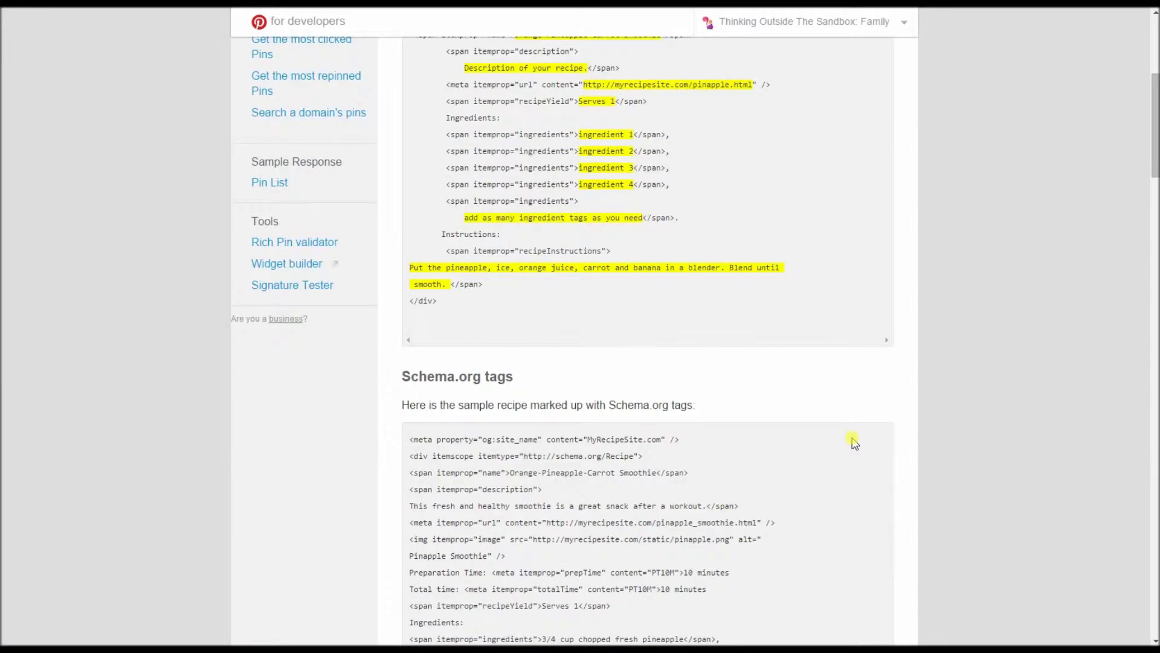
{"action": "scroll", "coordinate": [854, 443], "scroll_direction": "down", "scroll_amount": 2}
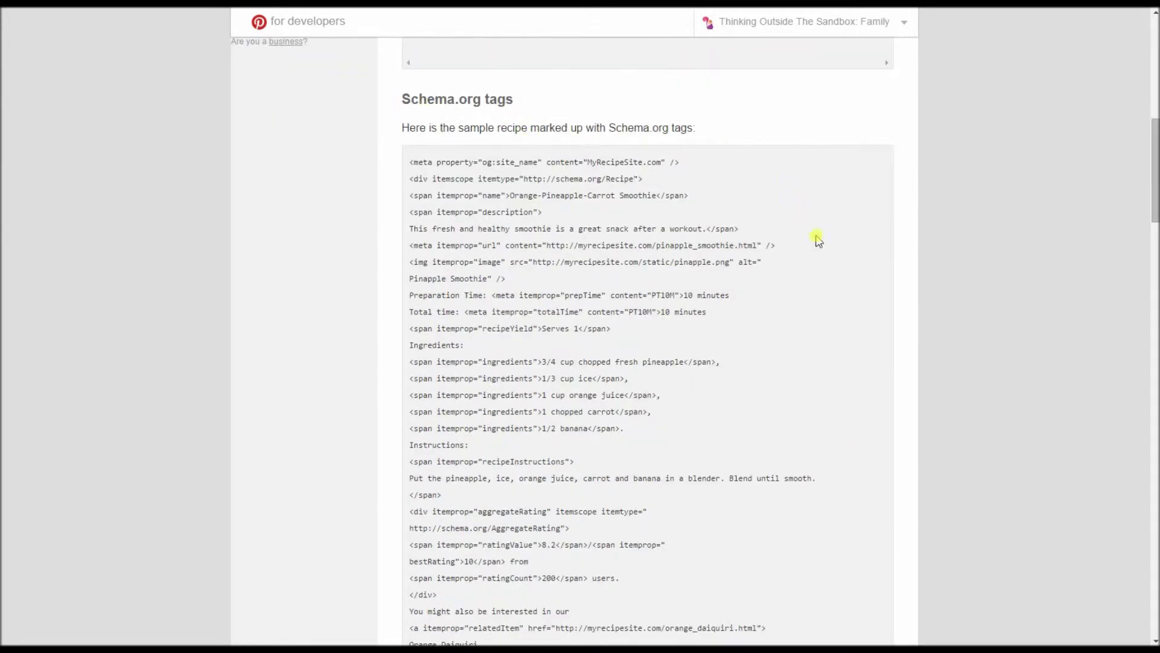
{"action": "scroll", "coordinate": [822, 245], "scroll_direction": "down", "scroll_amount": 2}
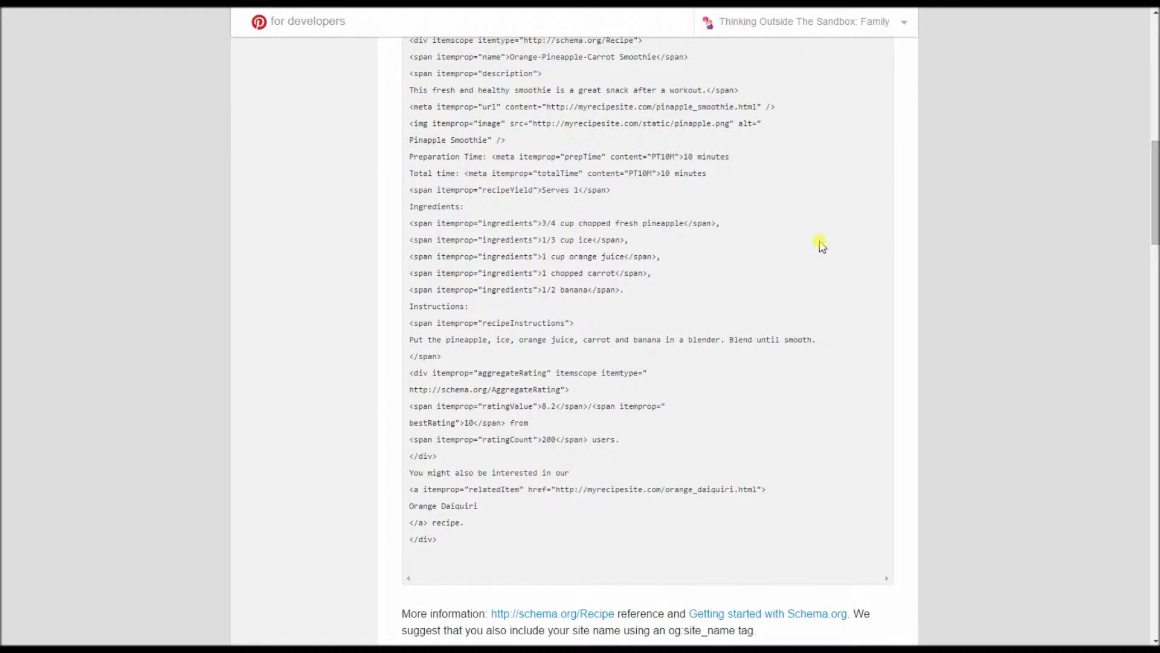
{"action": "scroll", "coordinate": [822, 245], "scroll_direction": "up", "scroll_amount": 2}
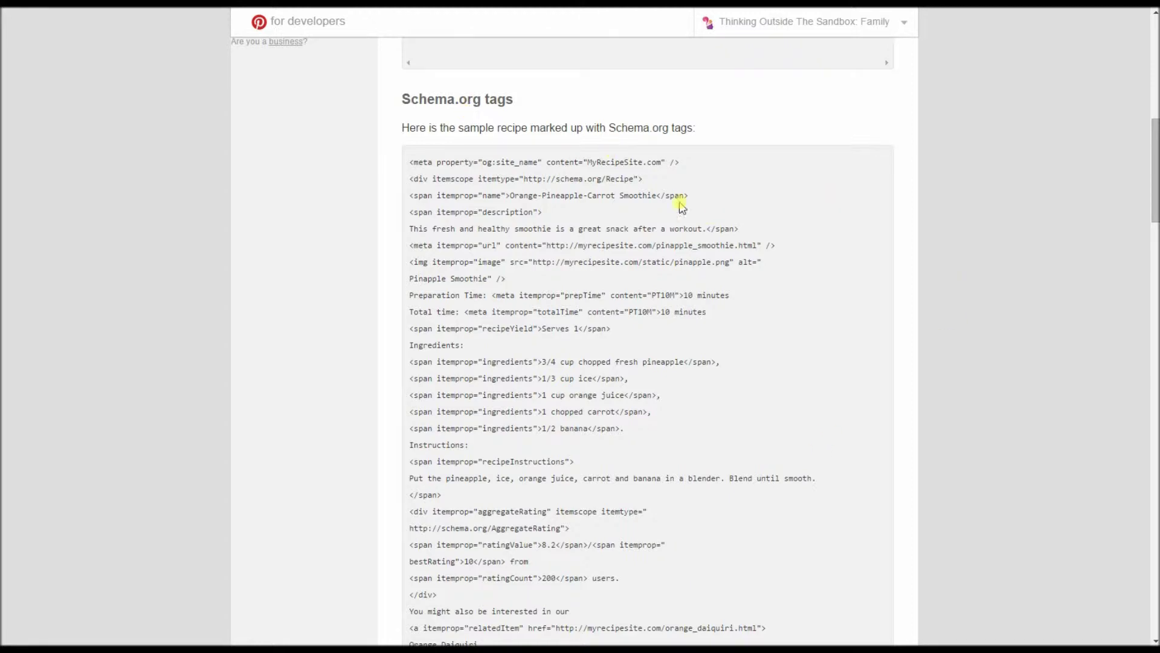
{"action": "scroll", "coordinate": [842, 430], "scroll_direction": "down", "scroll_amount": 1}
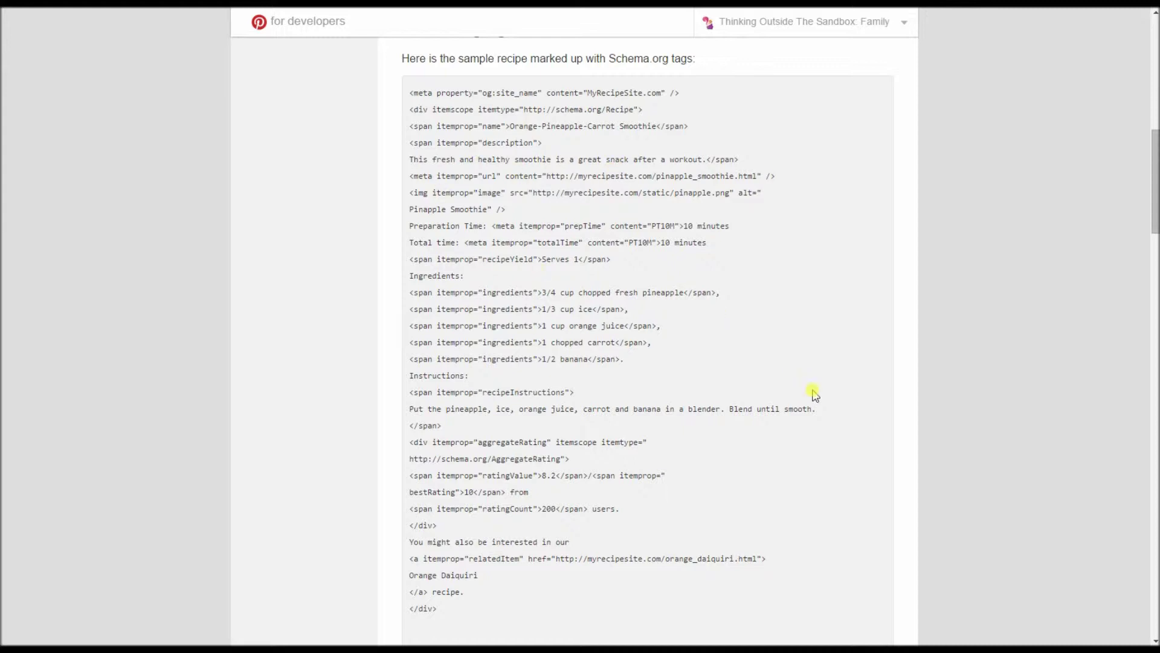
{"action": "scroll", "coordinate": [812, 392], "scroll_direction": "up", "scroll_amount": 2}
{"action": "scroll", "coordinate": [812, 392], "scroll_direction": "up", "scroll_amount": 1}
{"action": "scroll", "coordinate": [815, 394], "scroll_direction": "up", "scroll_amount": 7}
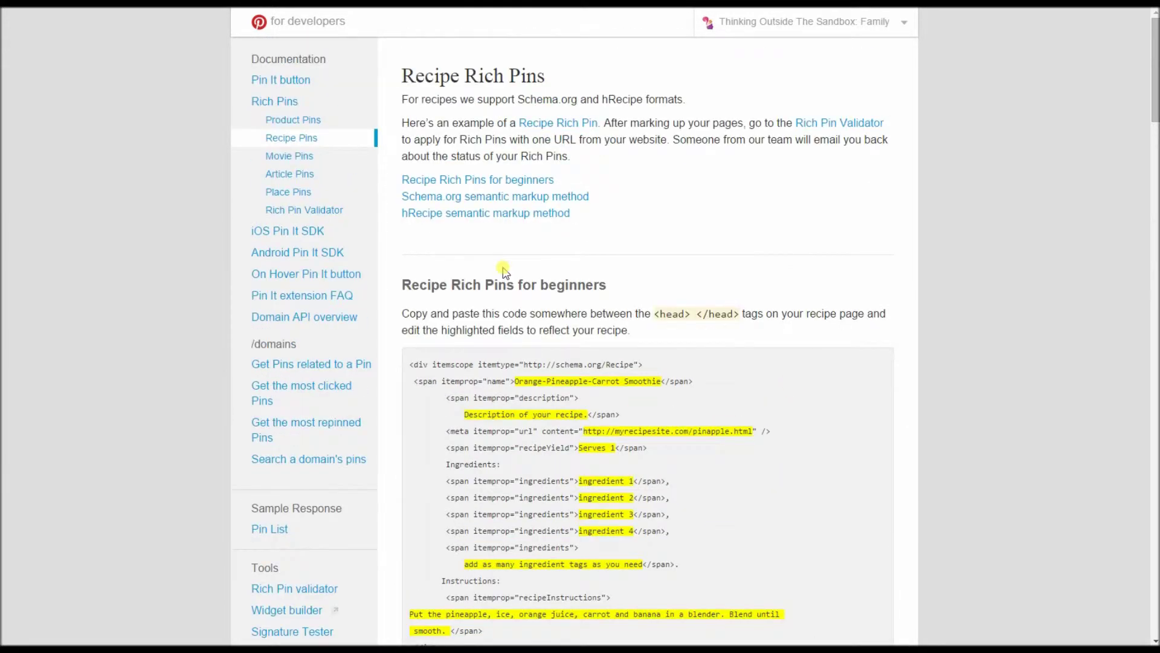
Open the Rich Pin Validator, and from the blog's Food category open the Double Chocolate Brownies post and copy its URL
{"action": "left_click", "coordinate": [333, 212]}
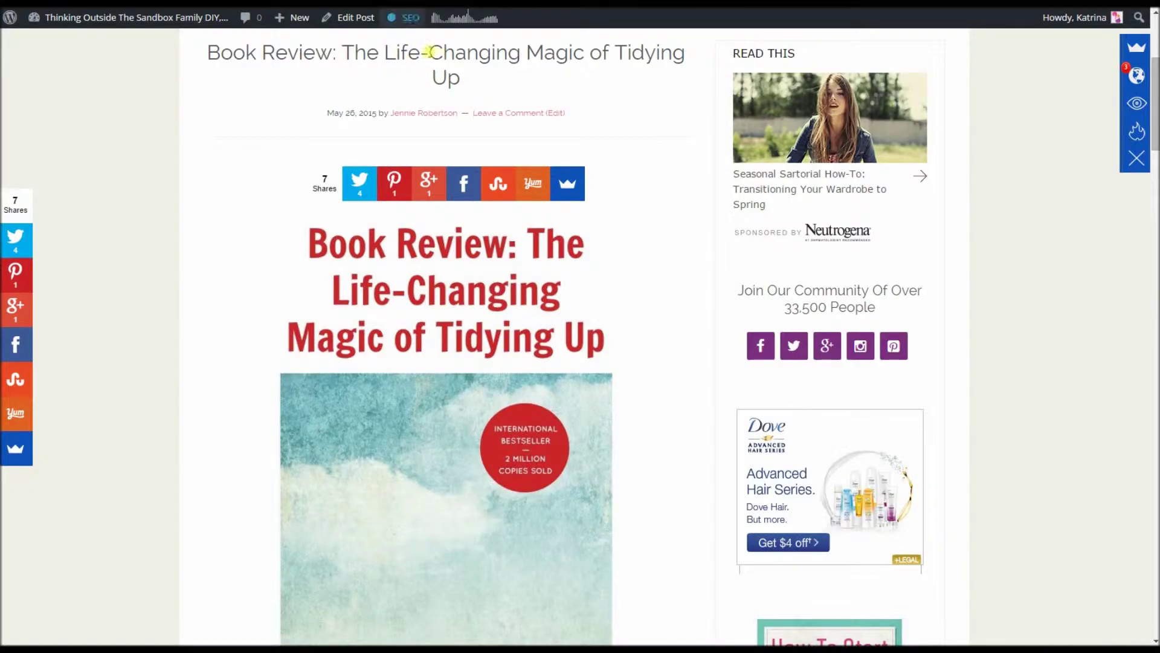
{"action": "scroll", "coordinate": [652, 330], "scroll_direction": "up", "scroll_amount": 5}
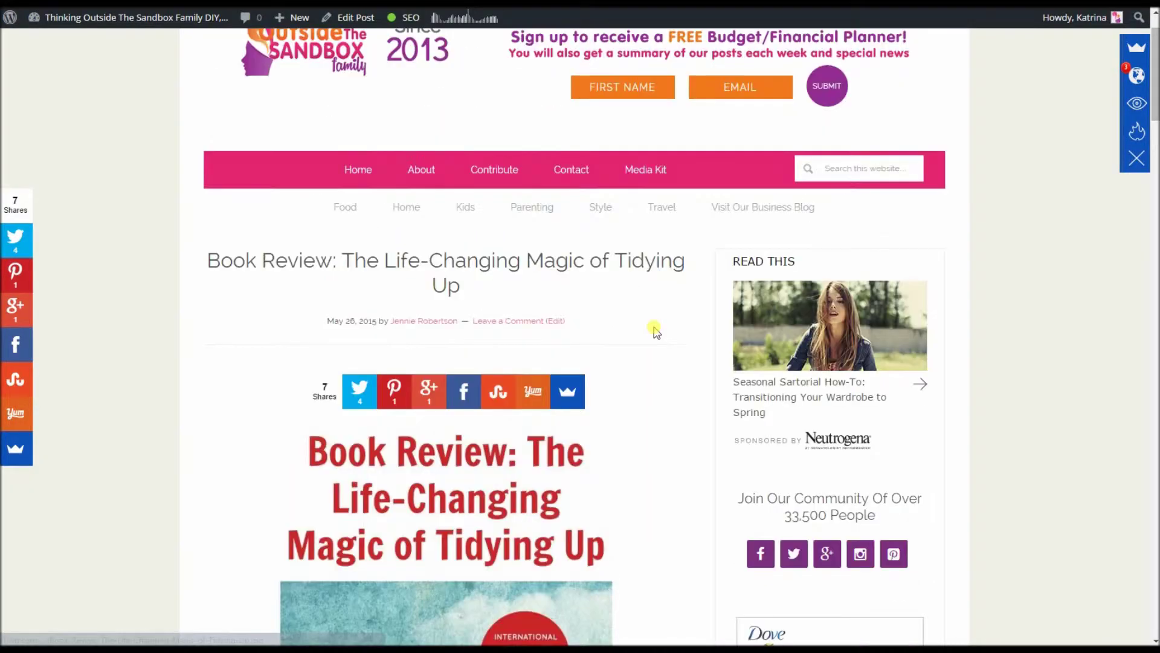
{"action": "left_click", "coordinate": [348, 277]}
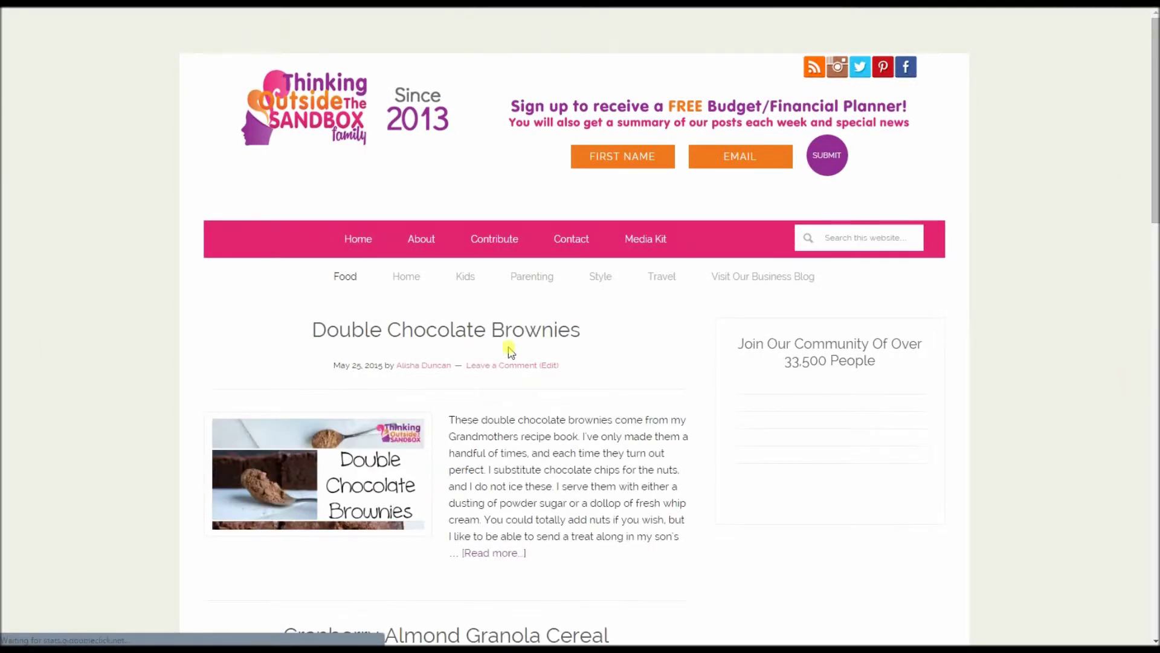
{"action": "left_click", "coordinate": [532, 330]}
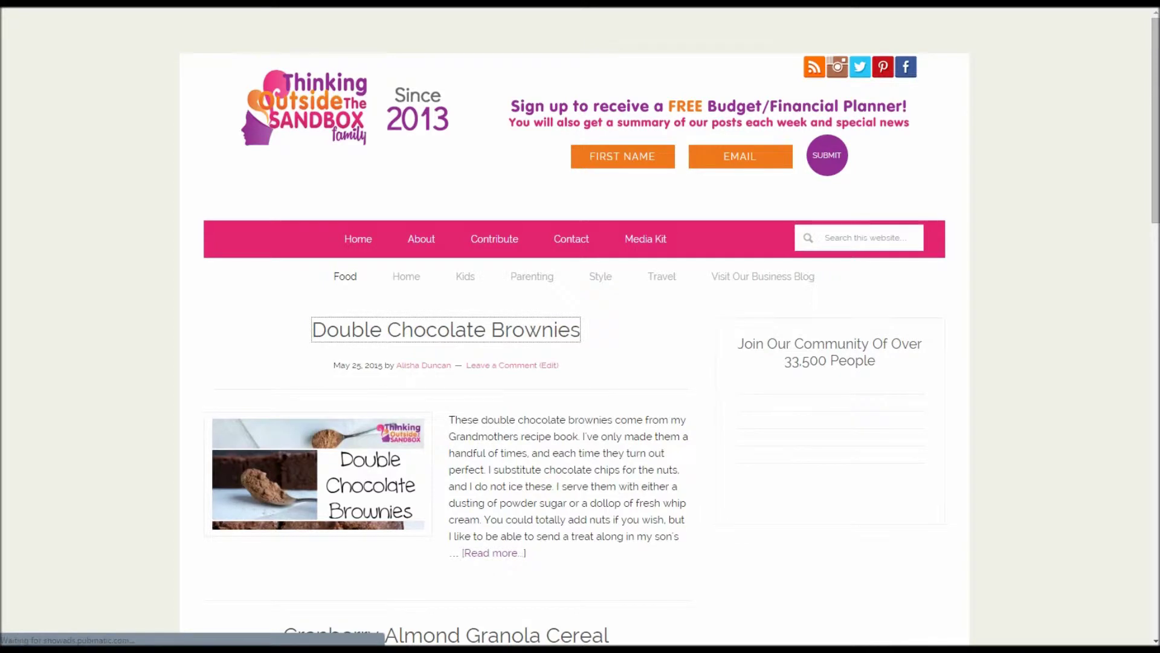
{"action": "right_click", "coordinate": [533, 5]}
{"action": "left_click", "coordinate": [576, 28]}
Review the Double Chocolate Brownies recipe card on the post, including its times, ingredients, instructions and notes
{"action": "scroll", "coordinate": [143, 258], "scroll_direction": "down", "scroll_amount": 20}
{"action": "scroll", "coordinate": [143, 259], "scroll_direction": "down", "scroll_amount": 10}
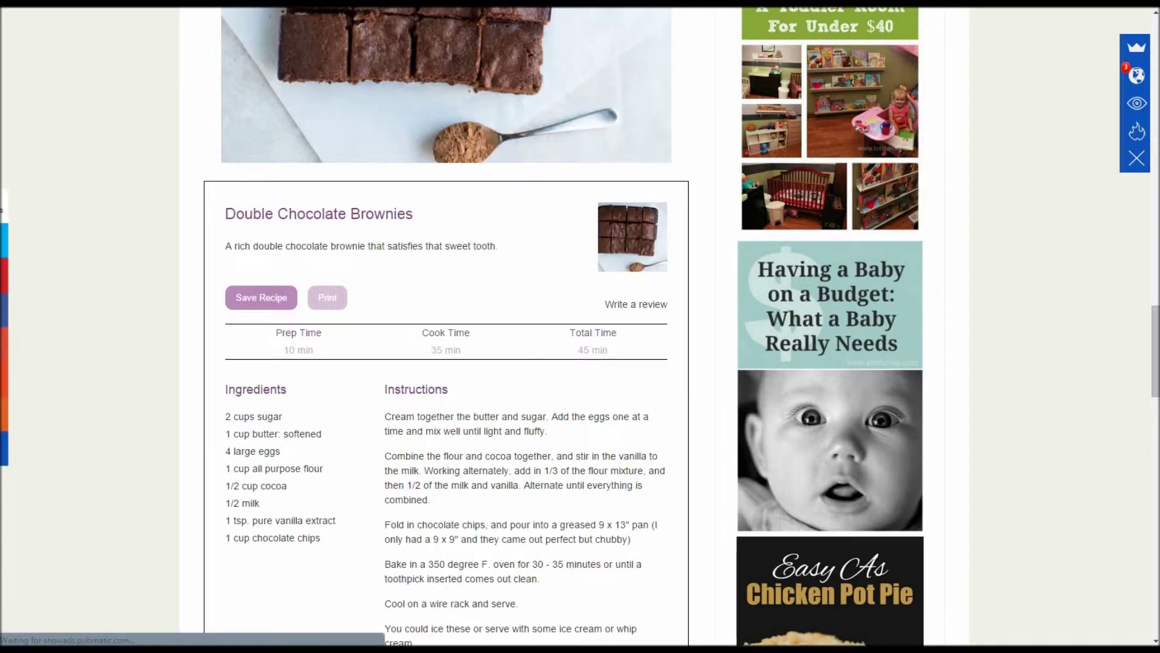
{"action": "scroll", "coordinate": [117, 435], "scroll_direction": "down", "scroll_amount": 3}
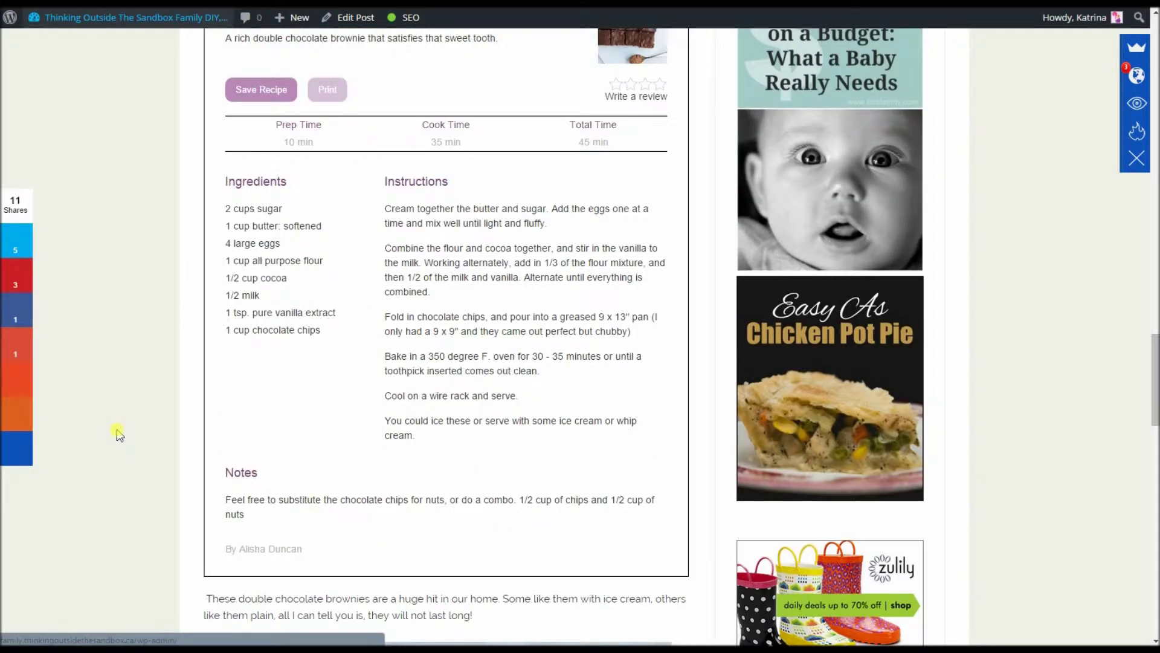
{"action": "scroll", "coordinate": [118, 435], "scroll_direction": "up", "scroll_amount": 1}
{"action": "scroll", "coordinate": [121, 430], "scroll_direction": "down", "scroll_amount": 1}
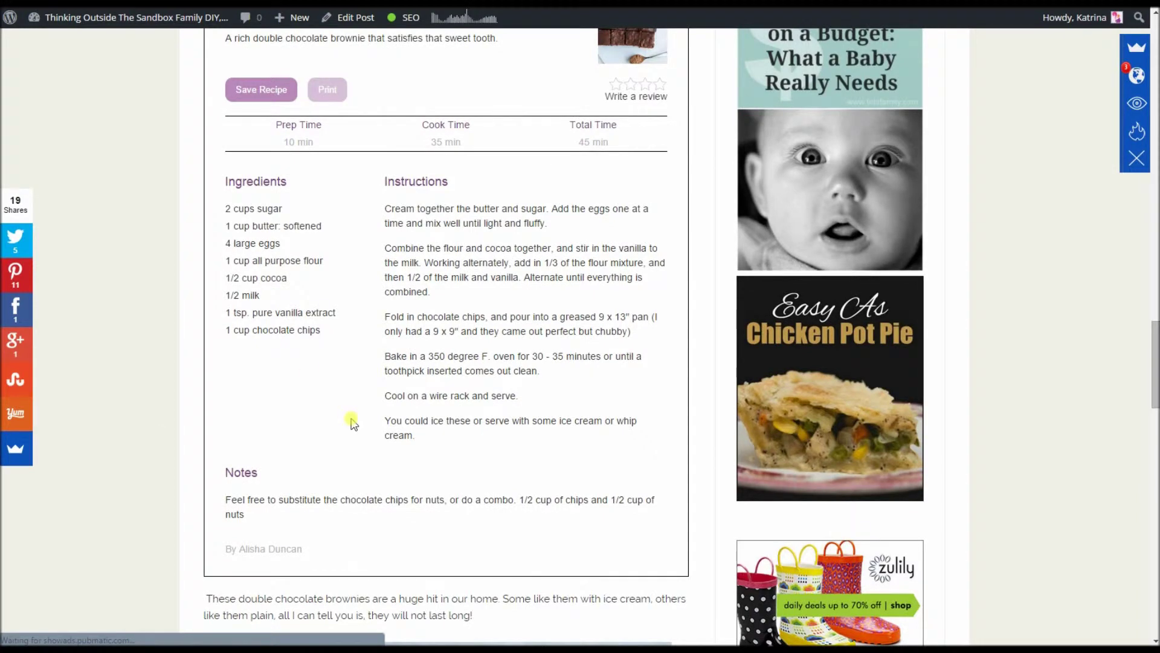
{"action": "scroll", "coordinate": [344, 341], "scroll_direction": "up", "scroll_amount": 1}
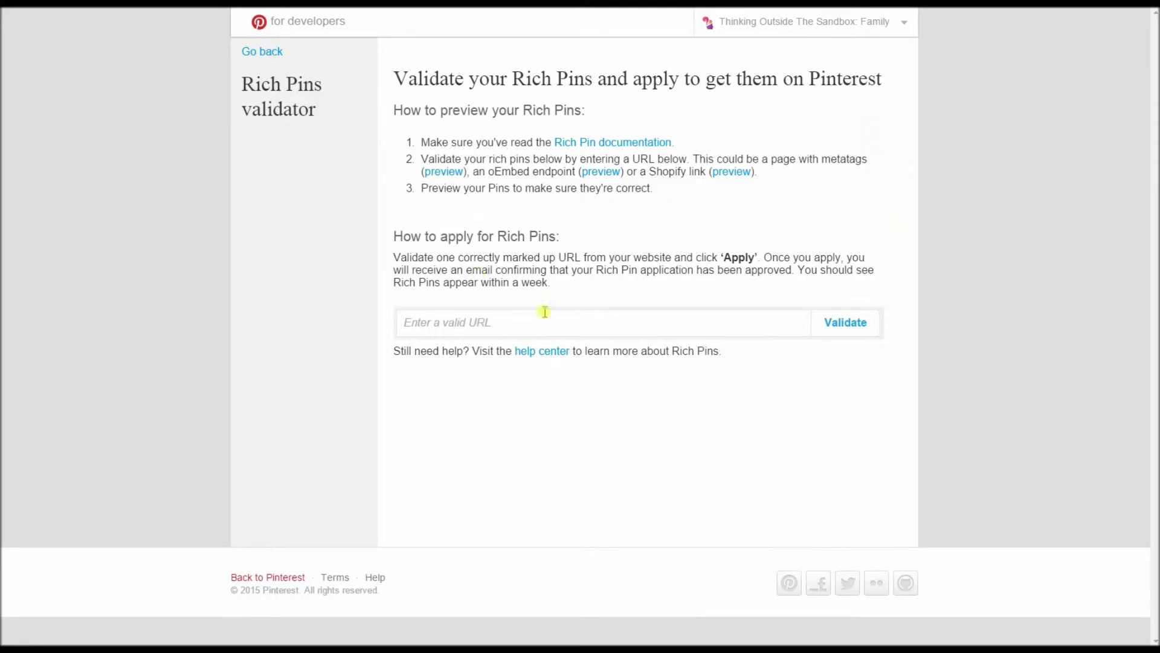
{"action": "left_click", "coordinate": [545, 317]}
{"action": "right_click", "coordinate": [546, 318]}
{"action": "left_click", "coordinate": [631, 402]}
{"action": "left_click", "coordinate": [861, 327]}
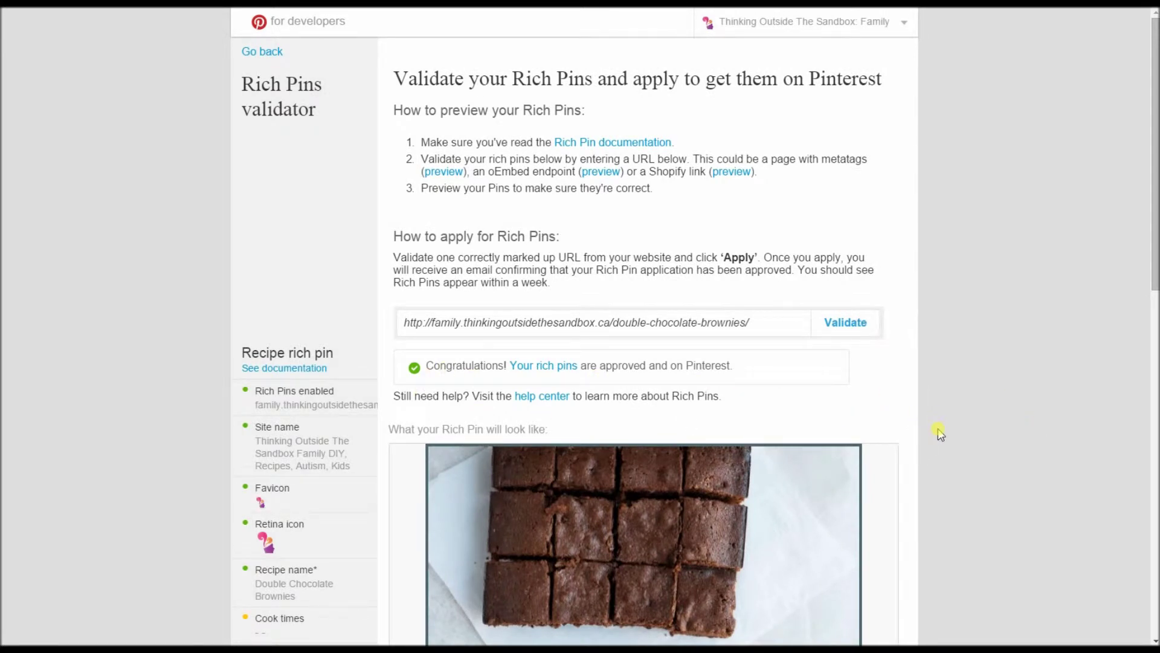
Review the brownie post's validation result, recipe and article rich pin fields, and the Rich Pin preview with its ingredient list
{"action": "scroll", "coordinate": [939, 432], "scroll_direction": "down", "scroll_amount": 5}
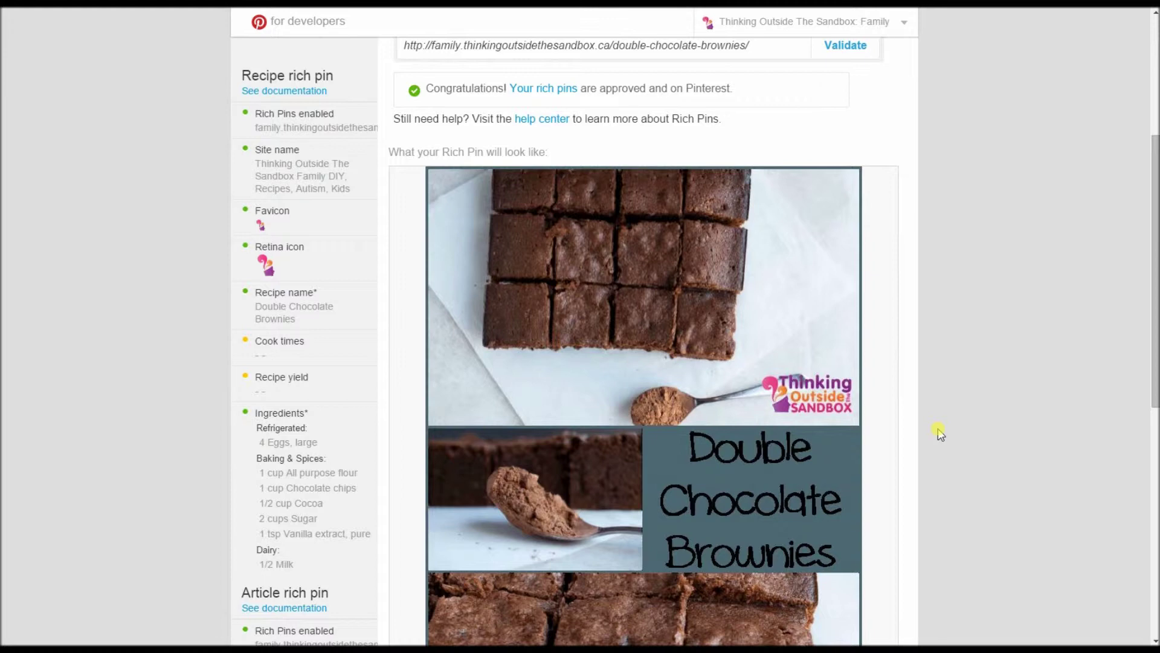
{"action": "scroll", "coordinate": [940, 432], "scroll_direction": "down", "scroll_amount": 2}
{"action": "scroll", "coordinate": [939, 432], "scroll_direction": "down", "scroll_amount": 3}
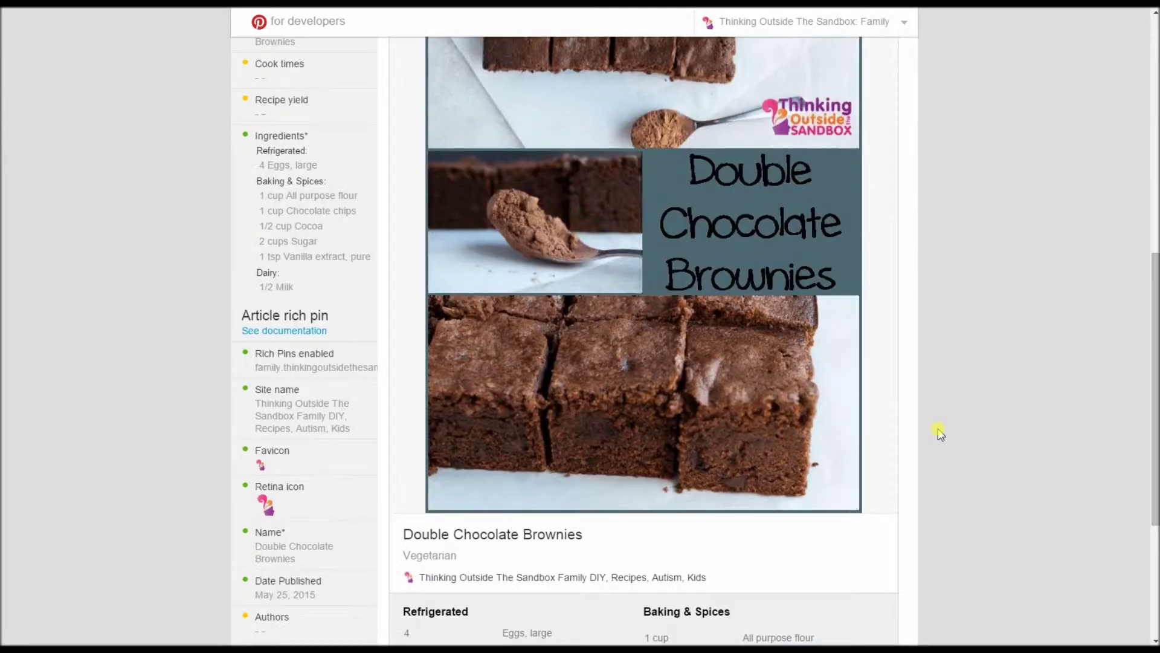
{"action": "scroll", "coordinate": [939, 432], "scroll_direction": "down", "scroll_amount": 3}
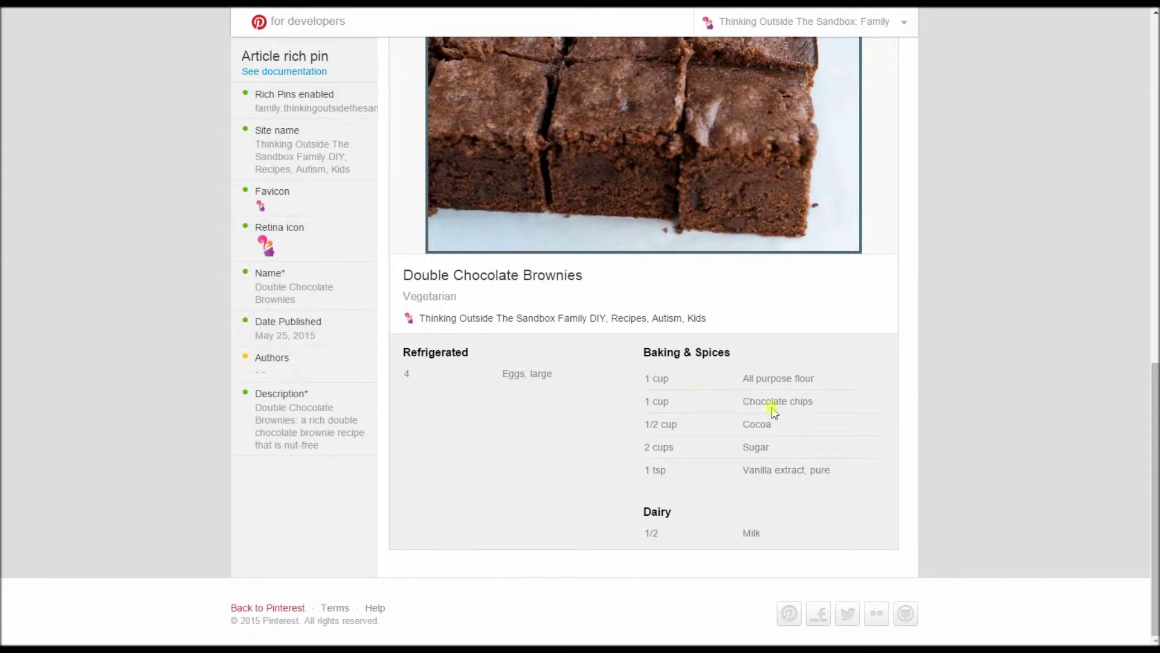
{"action": "scroll", "coordinate": [840, 467], "scroll_direction": "up", "scroll_amount": 5}
{"action": "scroll", "coordinate": [840, 467], "scroll_direction": "up", "scroll_amount": 7}
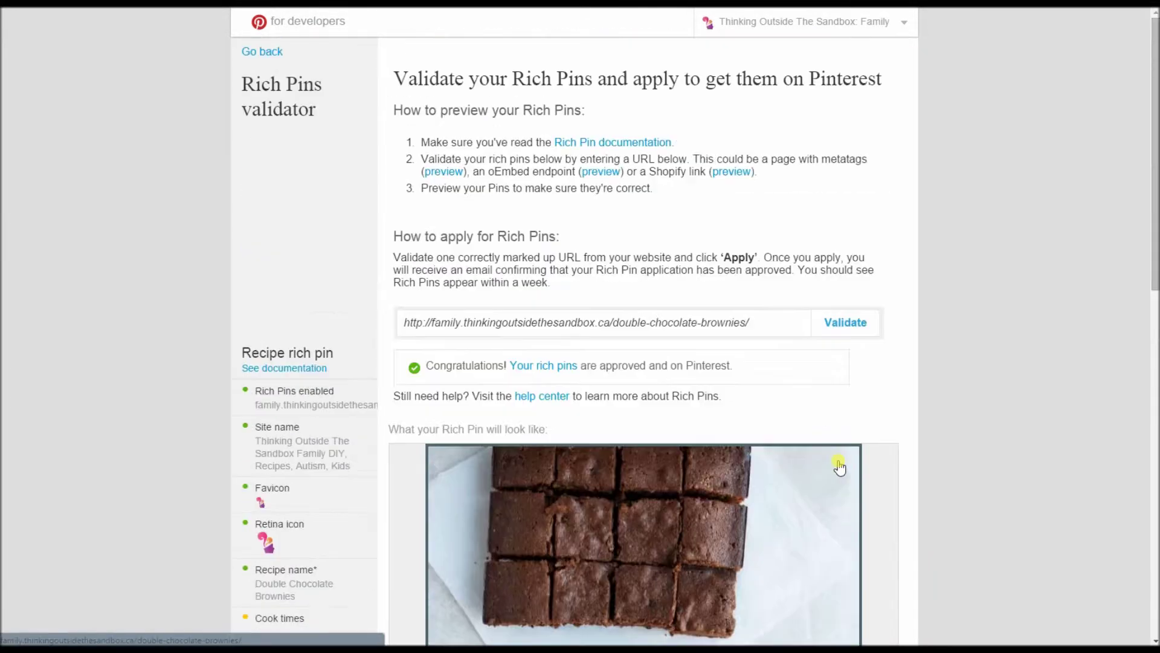
Leave the validator and open the Article Pins page in the Rich Pins documentation
{"action": "left_click", "coordinate": [266, 53]}
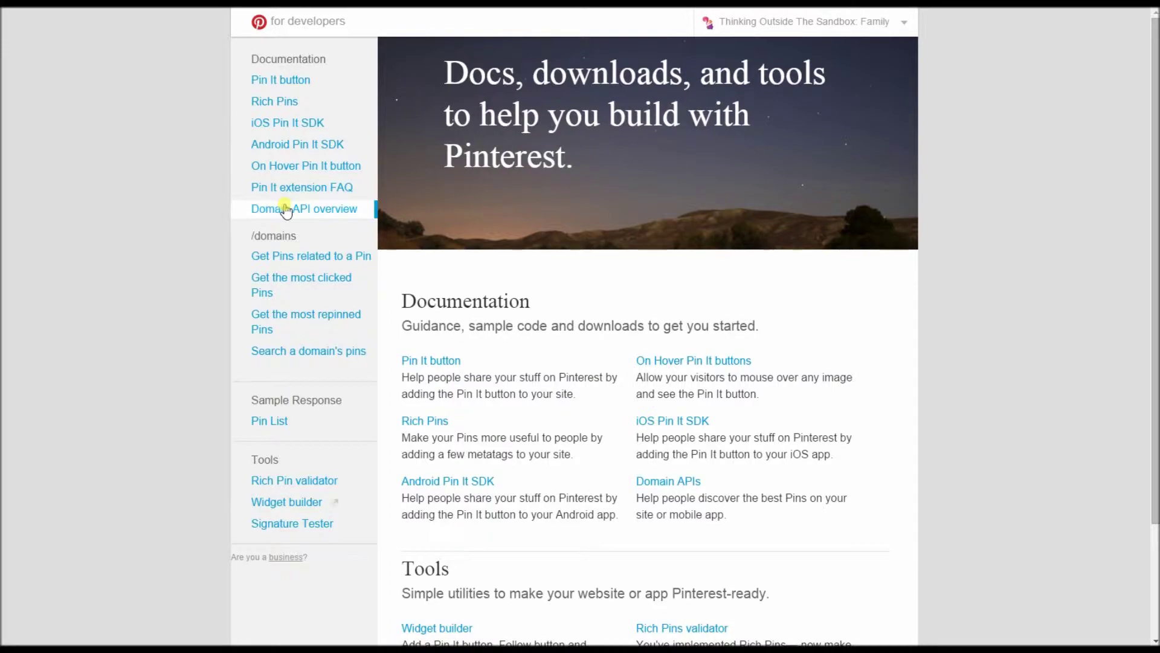
{"action": "left_click", "coordinate": [295, 104]}
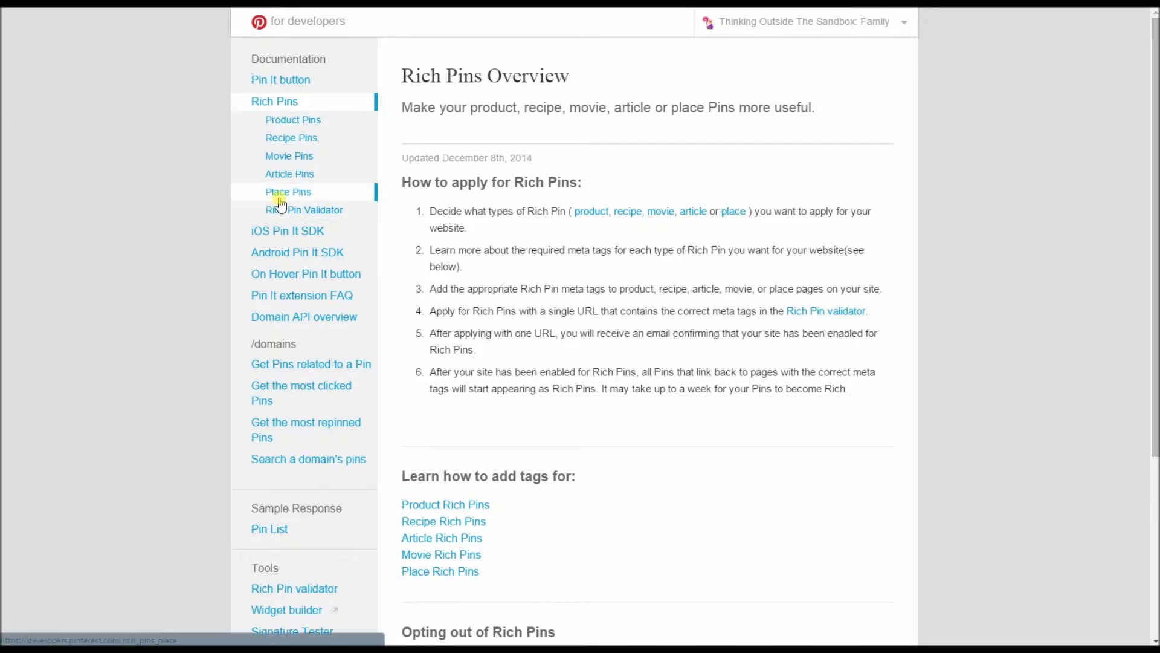
{"action": "left_click", "coordinate": [293, 183]}
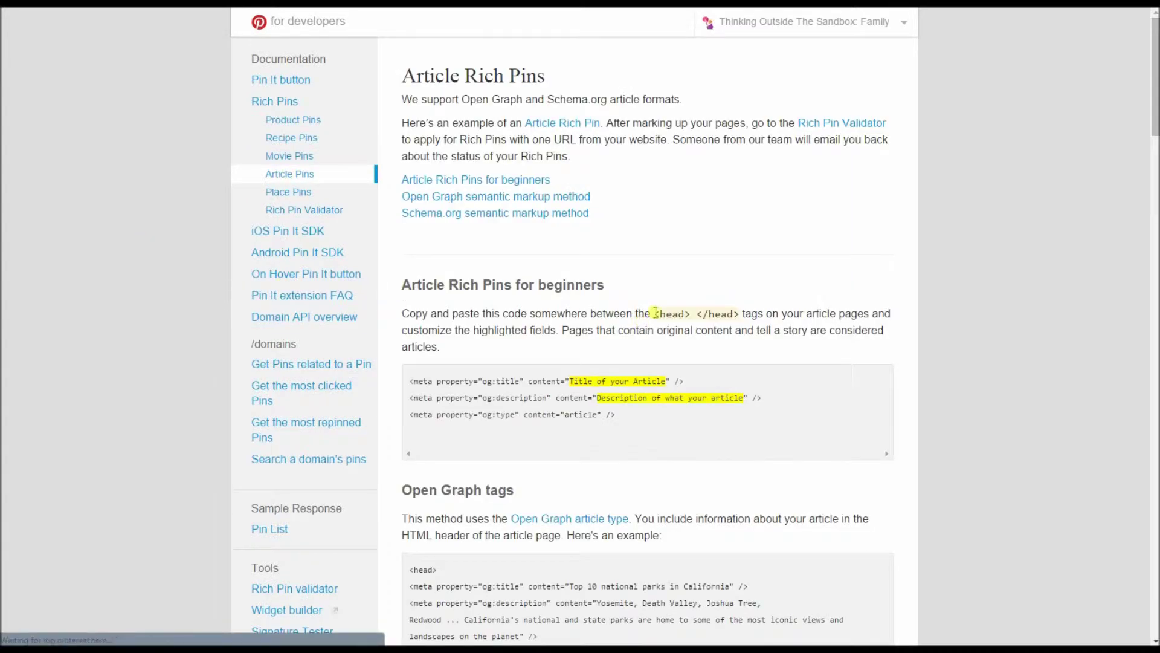
Review the Article Rich Pins beginner code, the Open Graph tag example, the supported fields table and the Schema.org tags
{"action": "scroll", "coordinate": [771, 394], "scroll_direction": "down", "scroll_amount": 5}
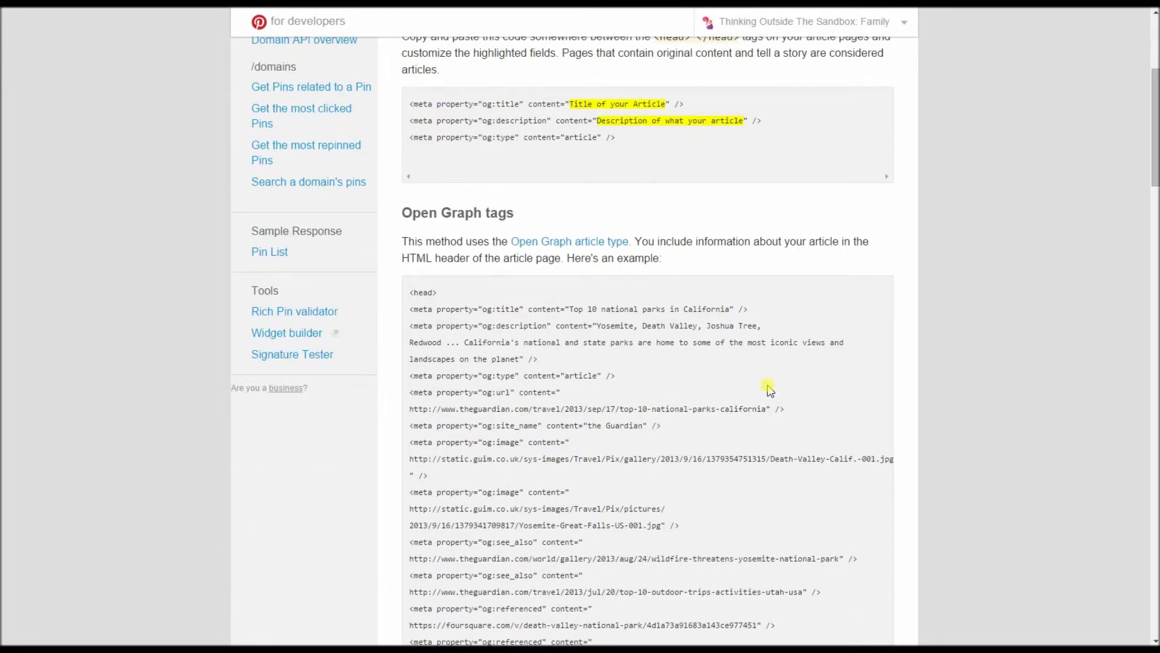
{"action": "scroll", "coordinate": [767, 386], "scroll_direction": "up", "scroll_amount": 2}
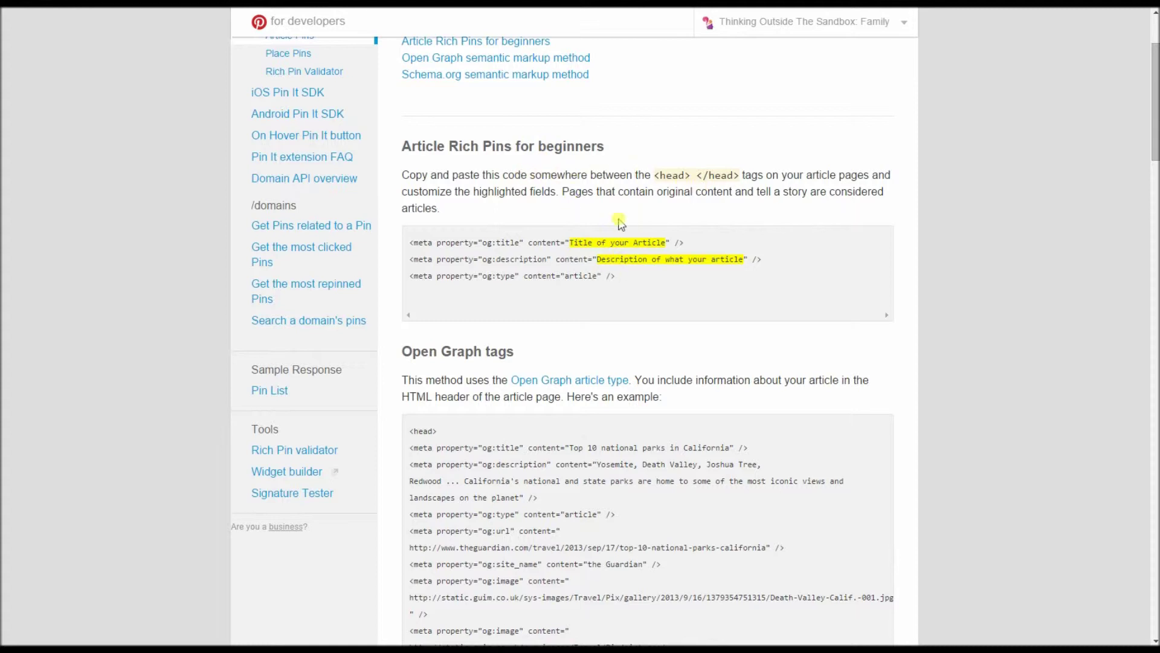
{"action": "scroll", "coordinate": [612, 281], "scroll_direction": "down", "scroll_amount": 5}
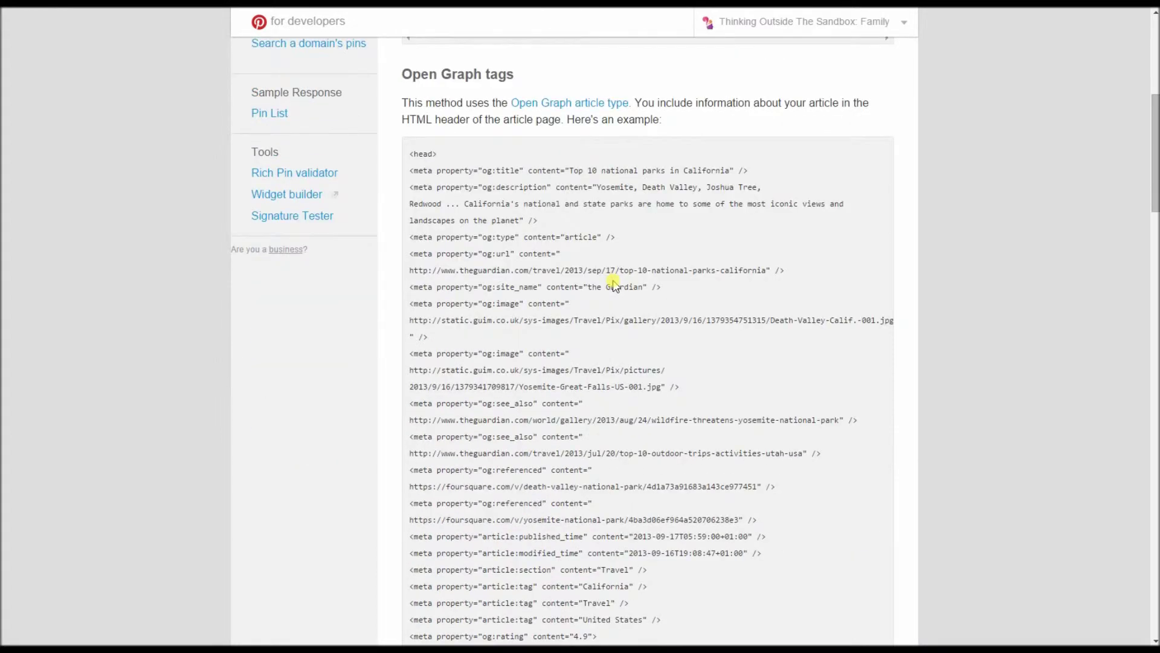
{"action": "scroll", "coordinate": [613, 282], "scroll_direction": "down", "scroll_amount": 3}
{"action": "scroll", "coordinate": [632, 444], "scroll_direction": "down", "scroll_amount": 4}
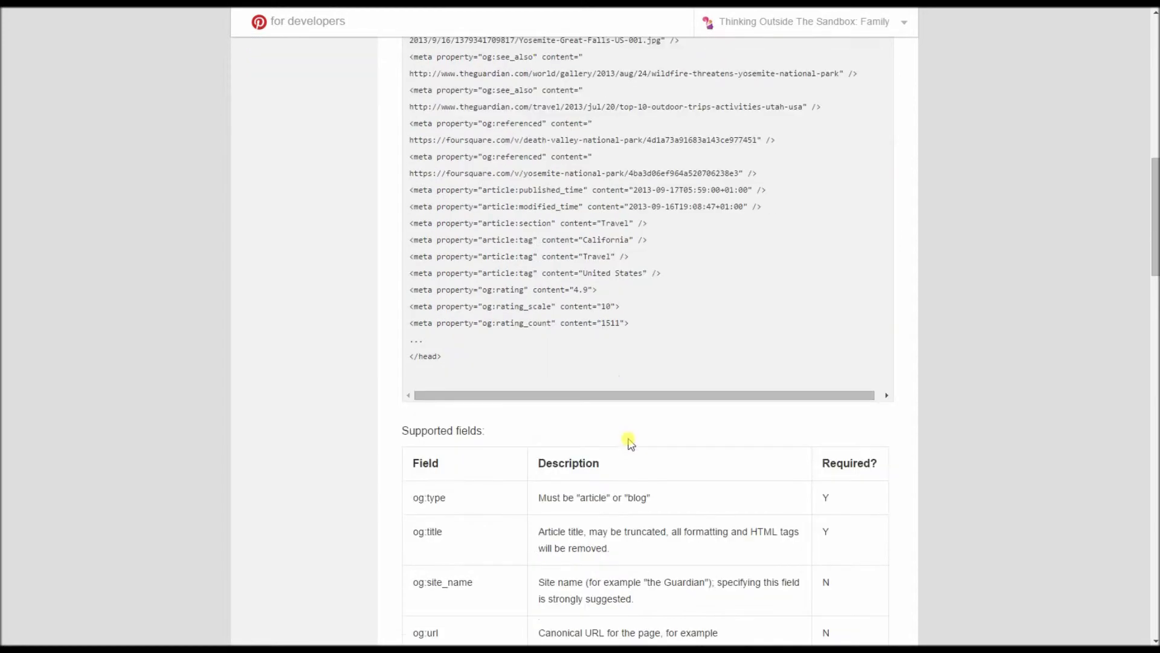
{"action": "scroll", "coordinate": [629, 438], "scroll_direction": "up", "scroll_amount": 5}
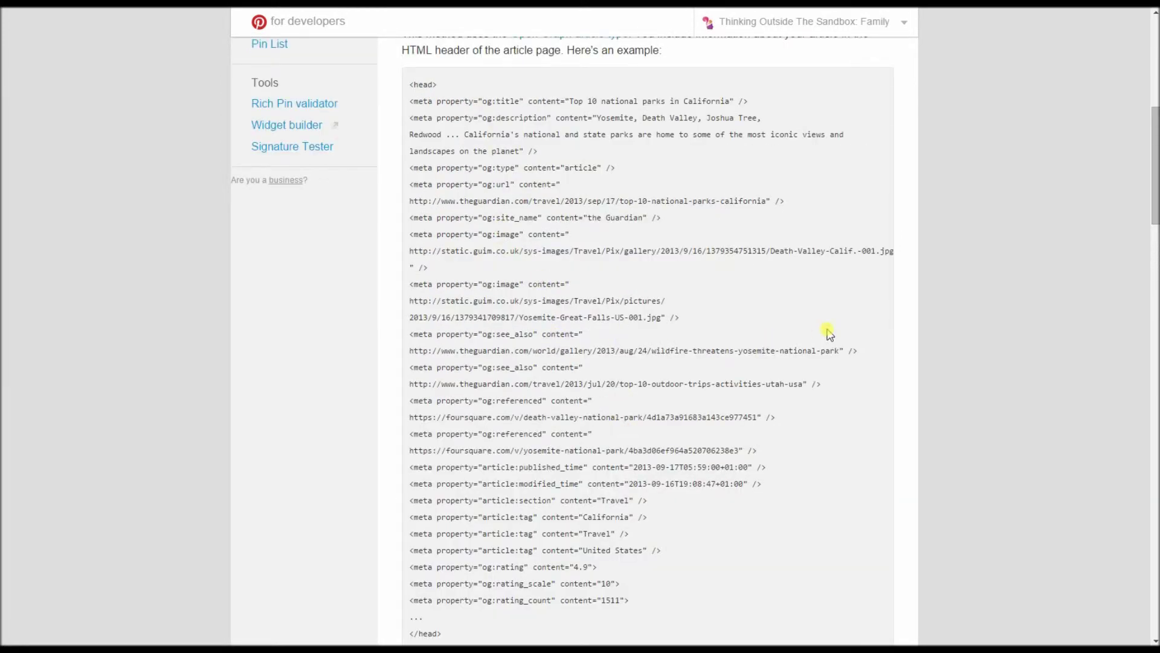
{"action": "scroll", "coordinate": [828, 332], "scroll_direction": "down", "scroll_amount": 6}
{"action": "scroll", "coordinate": [828, 331], "scroll_direction": "down", "scroll_amount": 8}
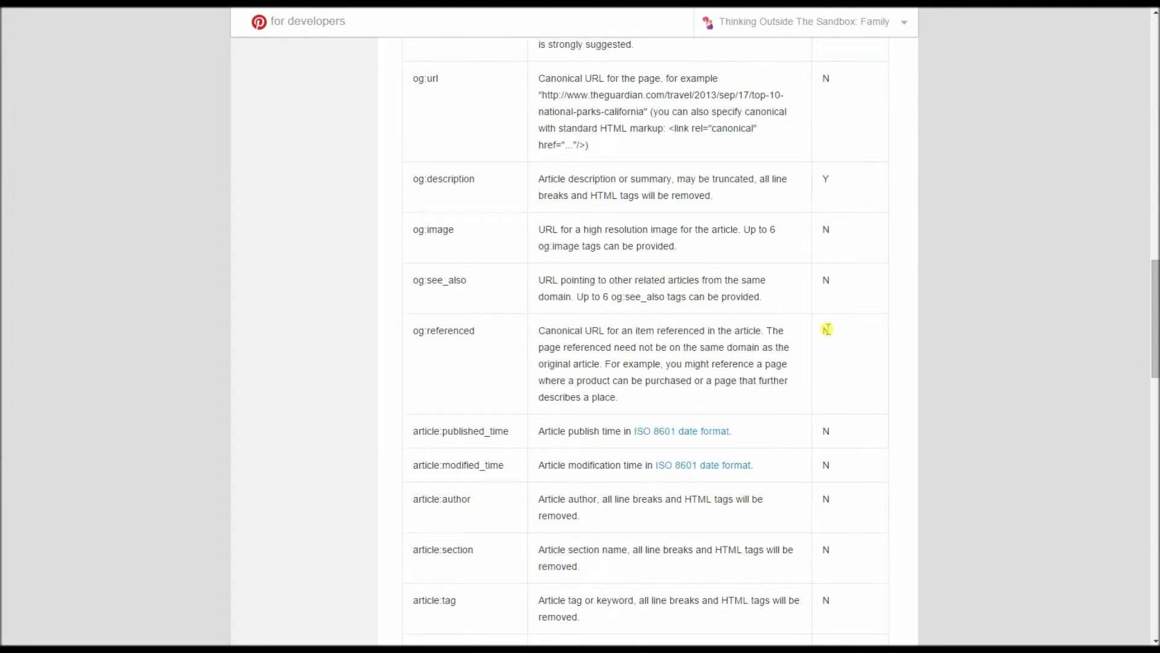
{"action": "scroll", "coordinate": [827, 329], "scroll_direction": "down", "scroll_amount": 11}
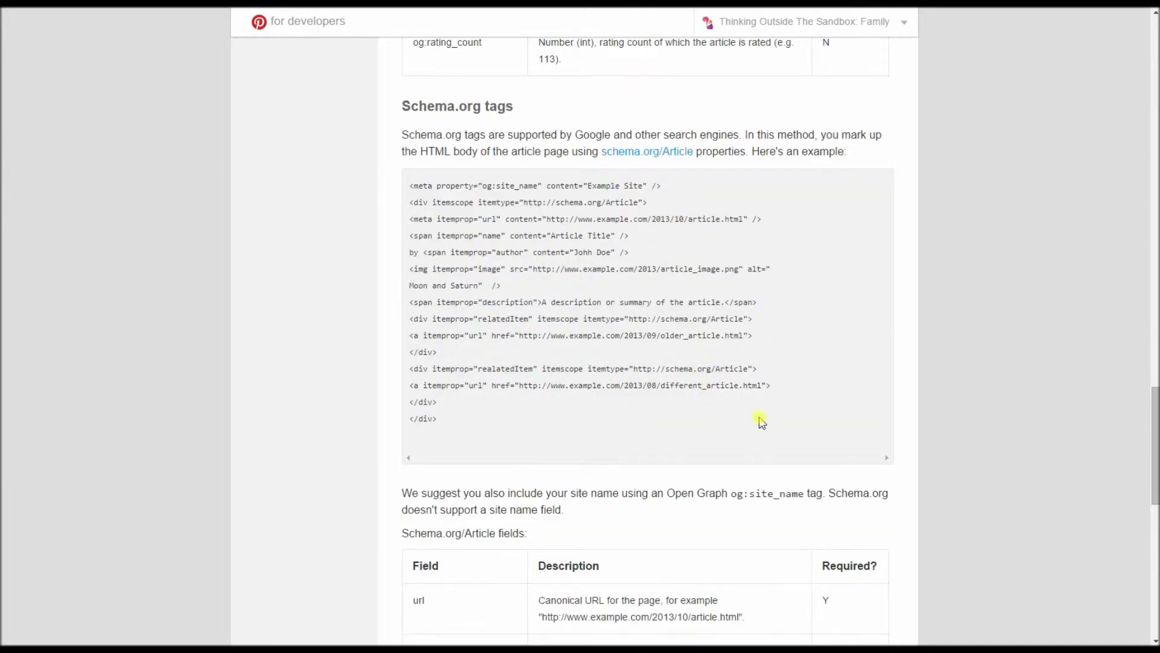
{"action": "scroll", "coordinate": [795, 413], "scroll_direction": "up", "scroll_amount": 20}
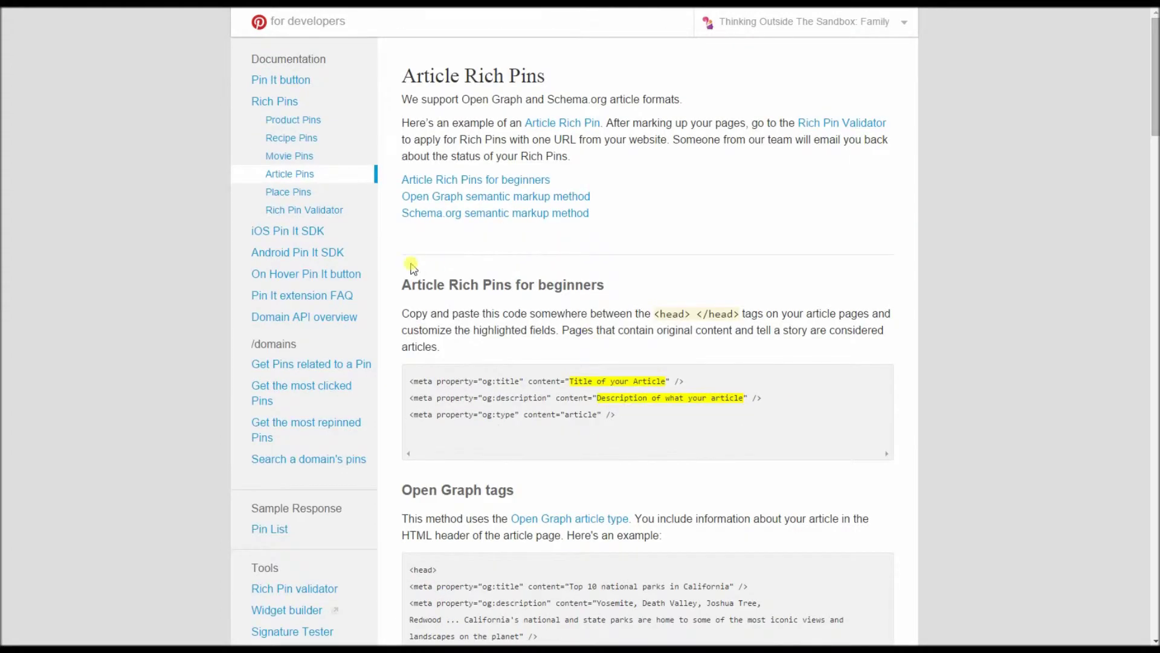
Open the Rich Pin Validator, switch to the How To Decorate A Toddler Room For Under $40 post and copy its URL
{"action": "left_click", "coordinate": [306, 212]}
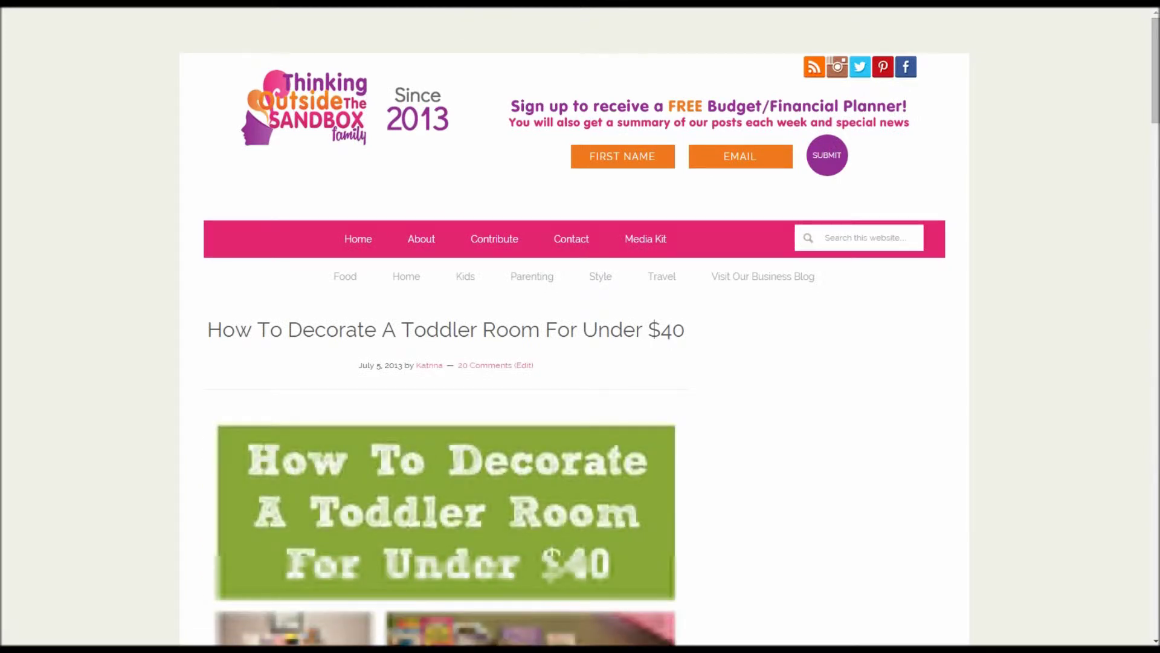
{"action": "right_click", "coordinate": [505, 18]}
{"action": "key", "text": "Escape"}
Look through the photo collage and introduction of the toddler room decorating post
{"action": "scroll", "coordinate": [149, 352], "scroll_direction": "down", "scroll_amount": 2}
{"action": "scroll", "coordinate": [149, 353], "scroll_direction": "down", "scroll_amount": 10}
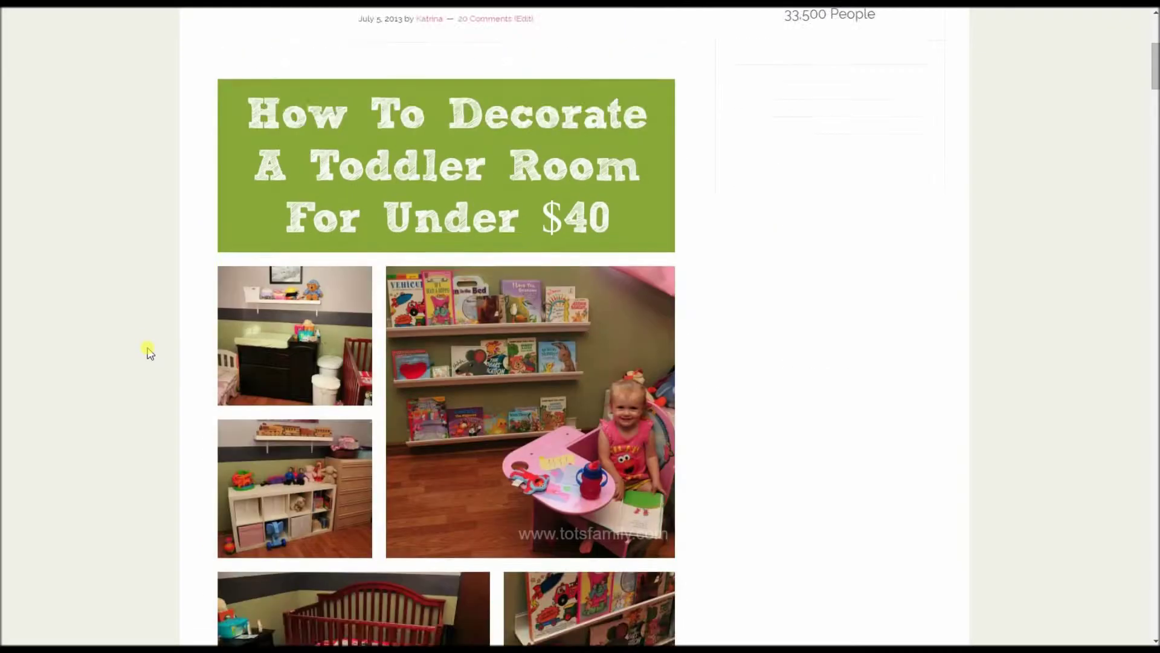
{"action": "scroll", "coordinate": [156, 337], "scroll_direction": "up", "scroll_amount": 3}
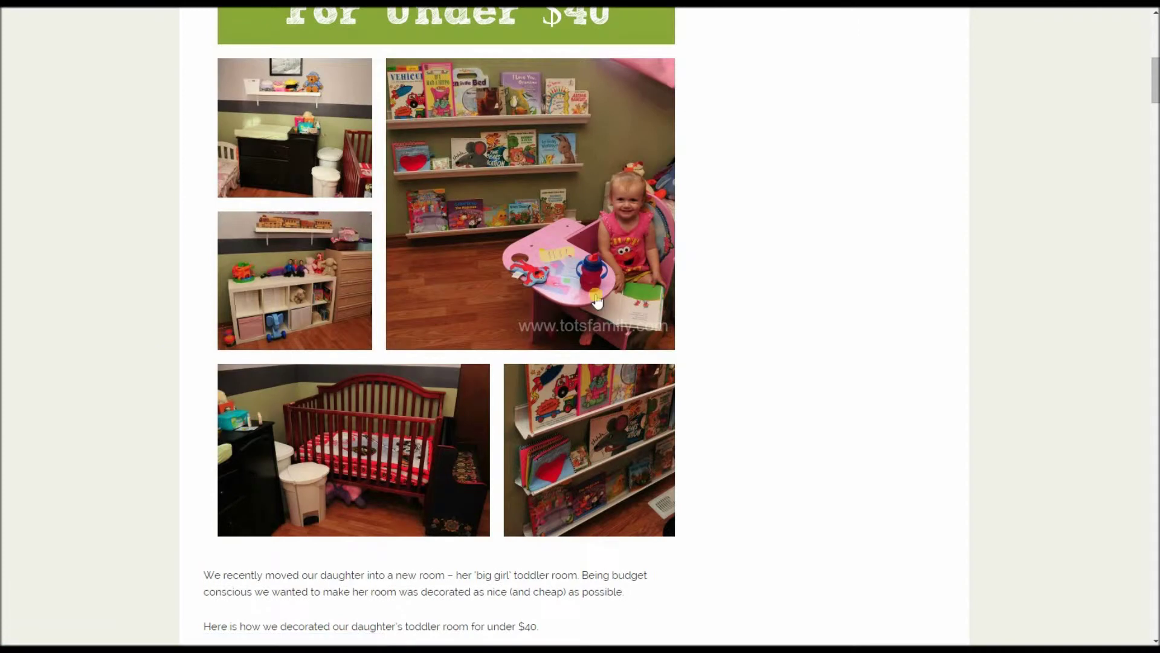
Return to the Rich Pins validator, enter the copied URL of the toddler room decorating post and validate it
{"action": "scroll", "coordinate": [804, 299], "scroll_direction": "up", "scroll_amount": 1}
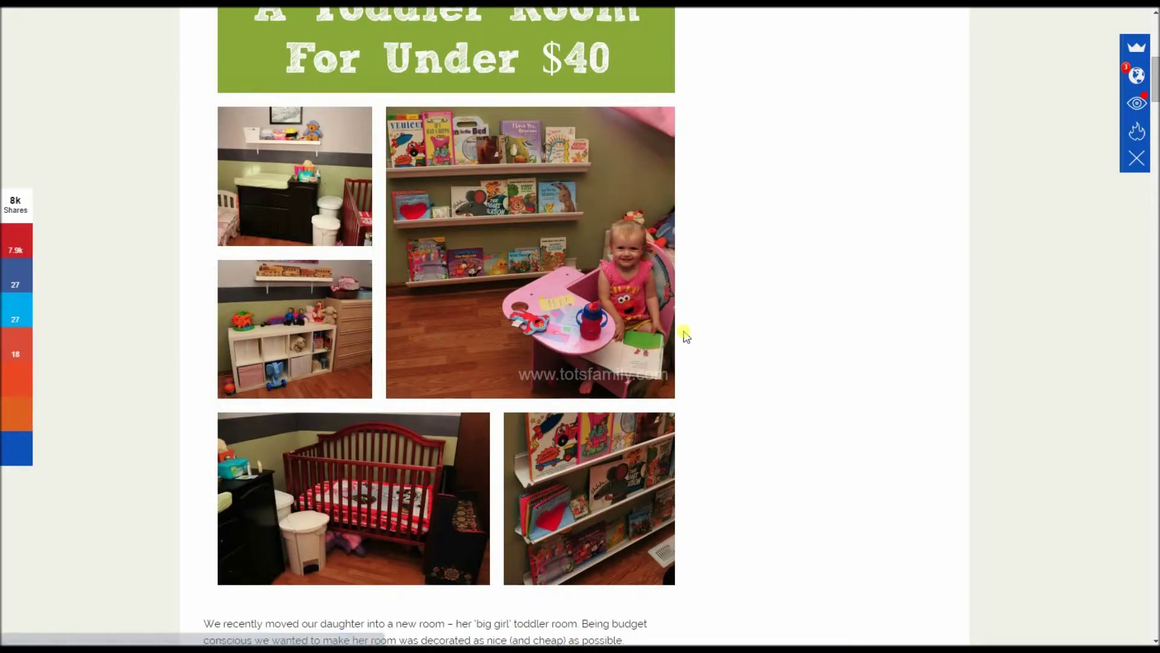
{"action": "scroll", "coordinate": [680, 332], "scroll_direction": "down", "scroll_amount": 12}
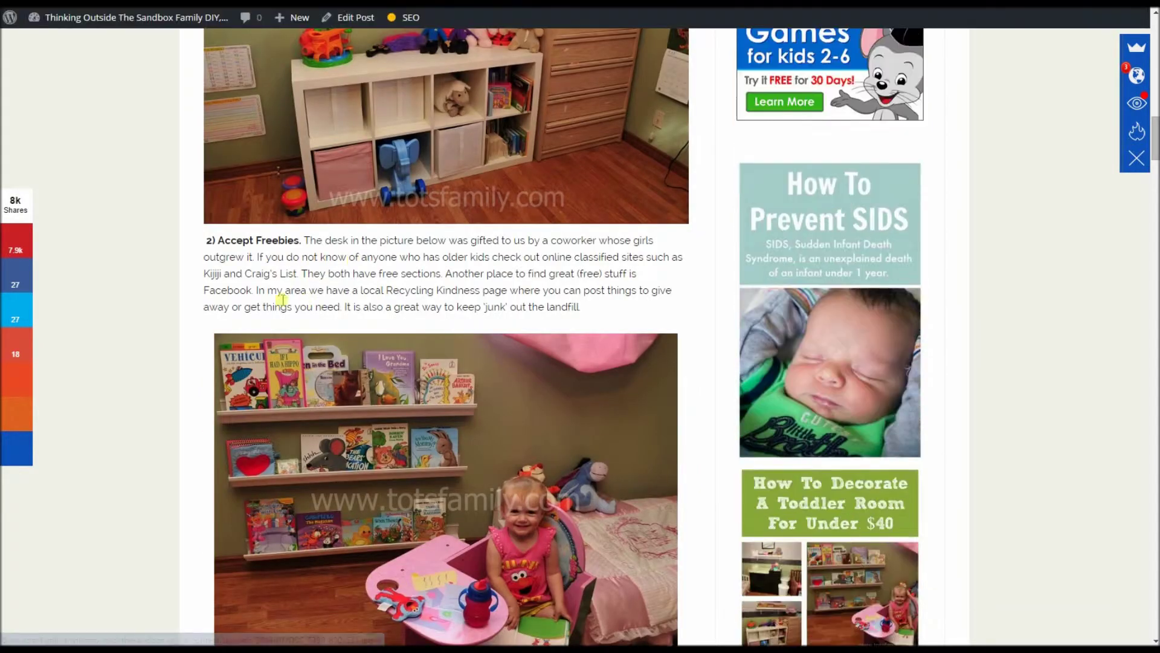
{"action": "scroll", "coordinate": [136, 209], "scroll_direction": "down", "scroll_amount": 1}
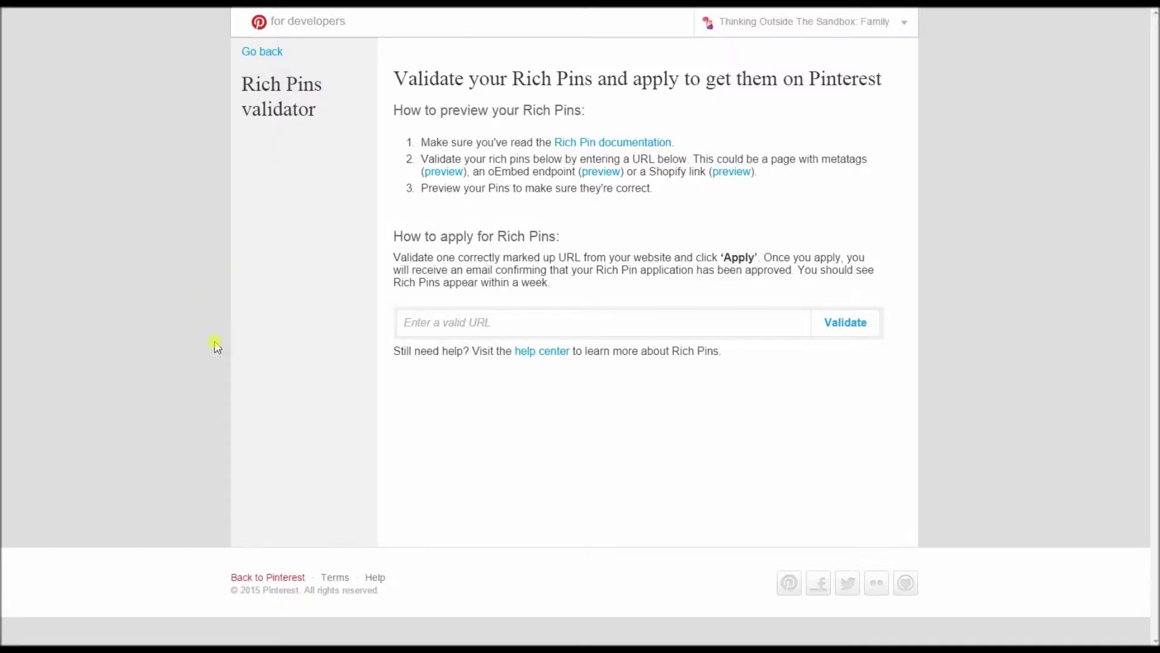
{"action": "right_click", "coordinate": [555, 322]}
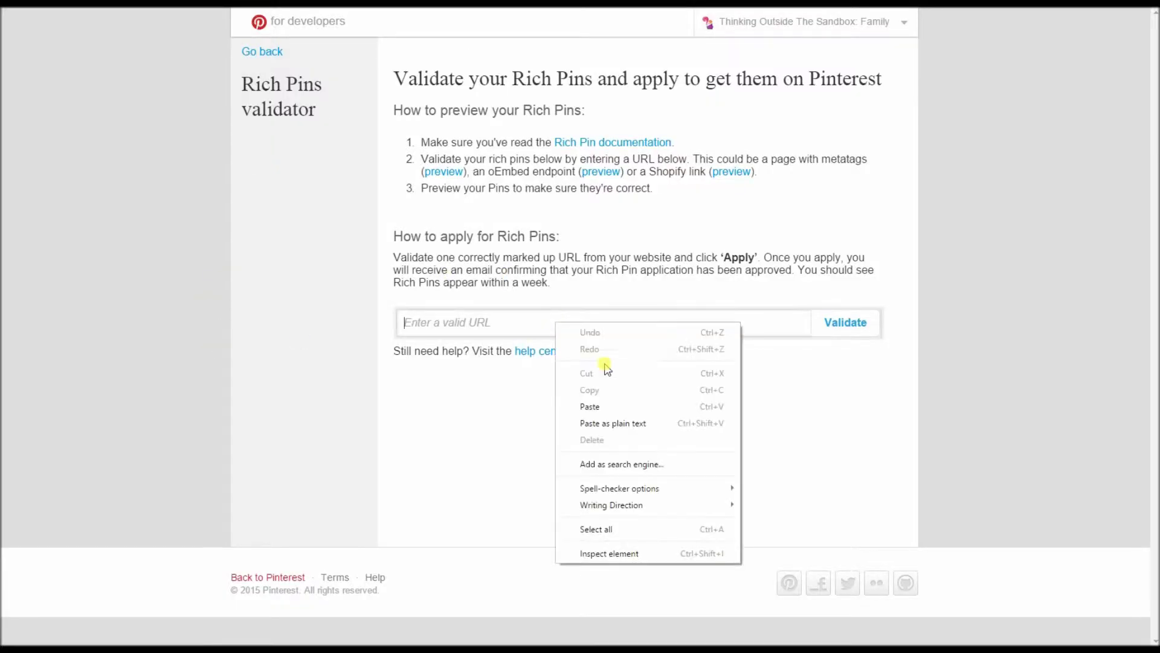
{"action": "left_click", "coordinate": [634, 406]}
{"action": "left_click", "coordinate": [844, 322]}
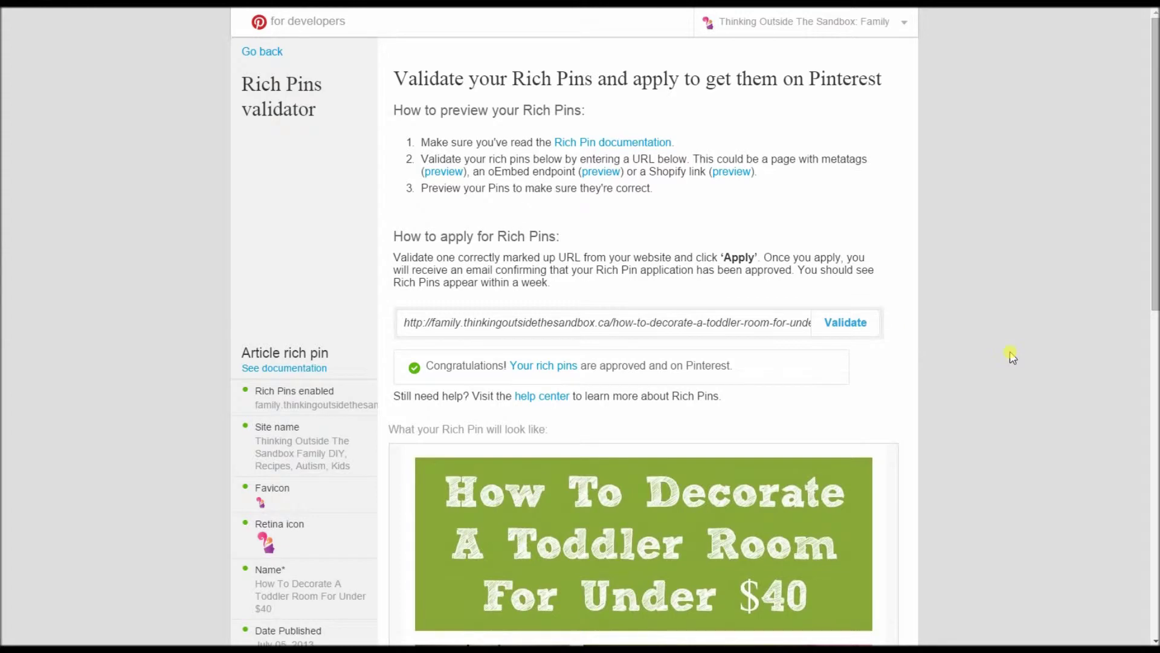
Review the Article Rich Pin preview of the toddler room post and its field list, including Name, Date Published, Authors and Description
{"action": "scroll", "coordinate": [1001, 401], "scroll_direction": "down", "scroll_amount": 2}
{"action": "scroll", "coordinate": [1000, 399], "scroll_direction": "down", "scroll_amount": 1}
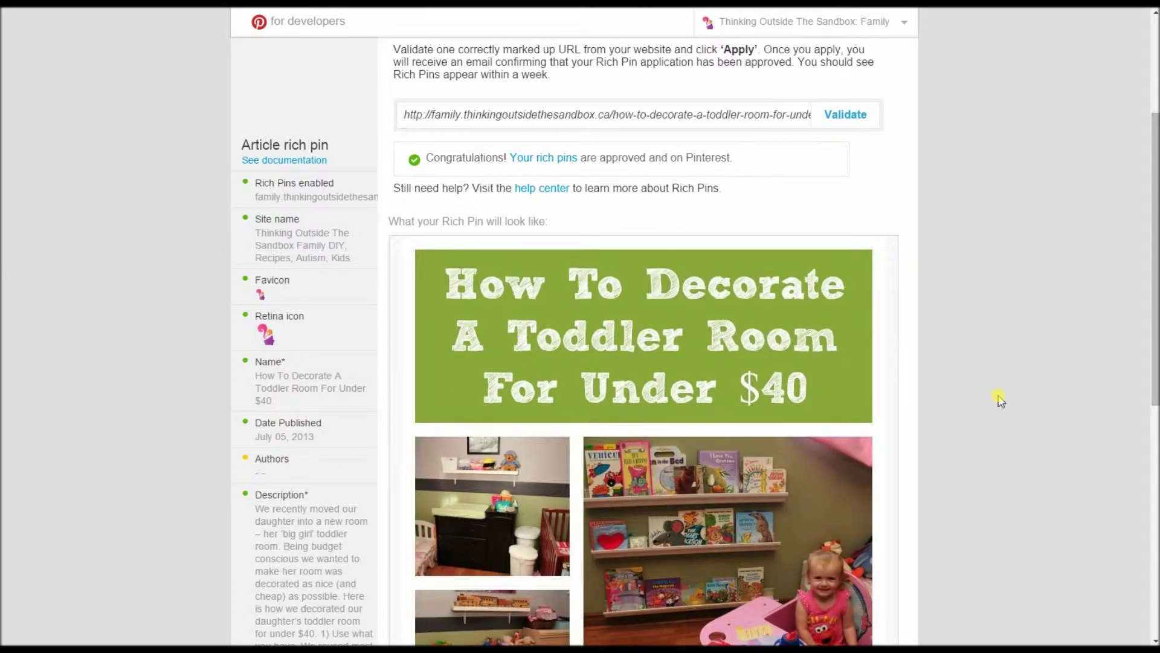
{"action": "scroll", "coordinate": [1000, 399], "scroll_direction": "down", "scroll_amount": 7}
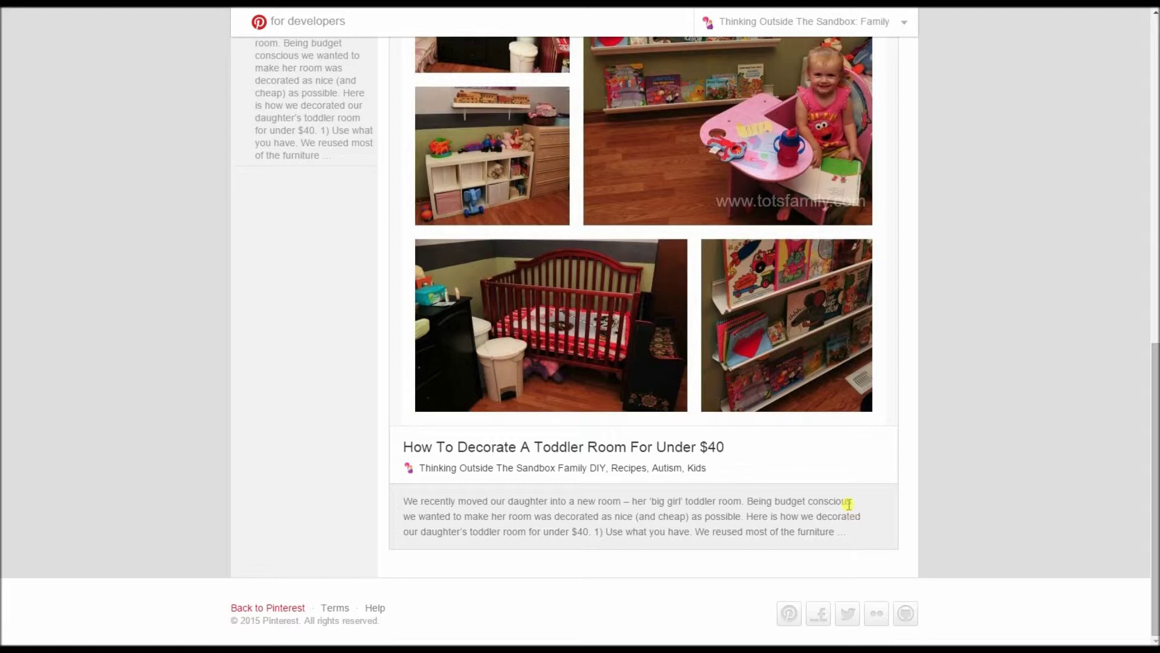
{"action": "scroll", "coordinate": [849, 503], "scroll_direction": "up", "scroll_amount": 10}
{"action": "scroll", "coordinate": [848, 504], "scroll_direction": "down", "scroll_amount": 10}
{"action": "scroll", "coordinate": [963, 601], "scroll_direction": "up", "scroll_amount": 10}
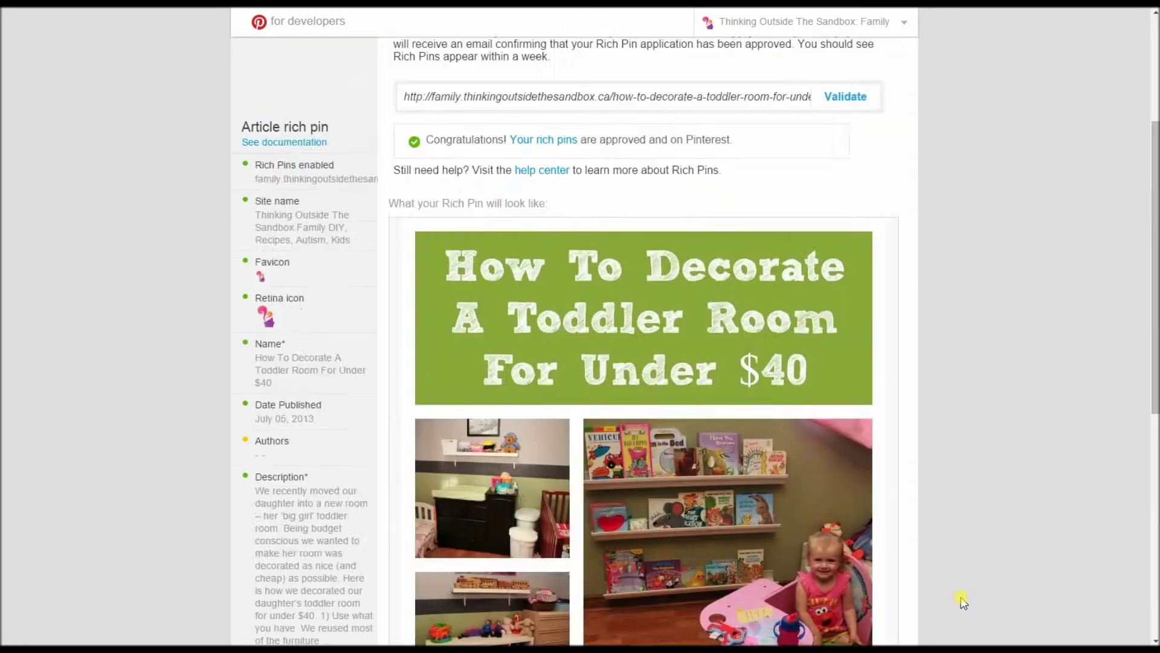
{"action": "scroll", "coordinate": [963, 601], "scroll_direction": "down", "scroll_amount": 5}
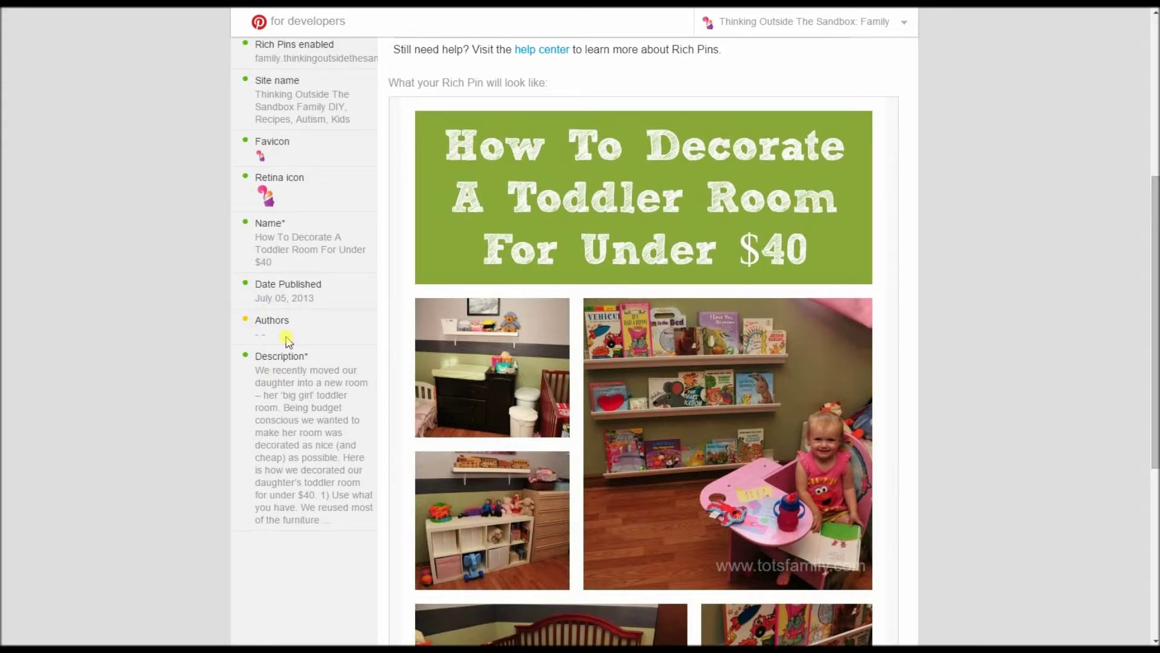
{"action": "scroll", "coordinate": [286, 339], "scroll_direction": "up", "scroll_amount": 2}
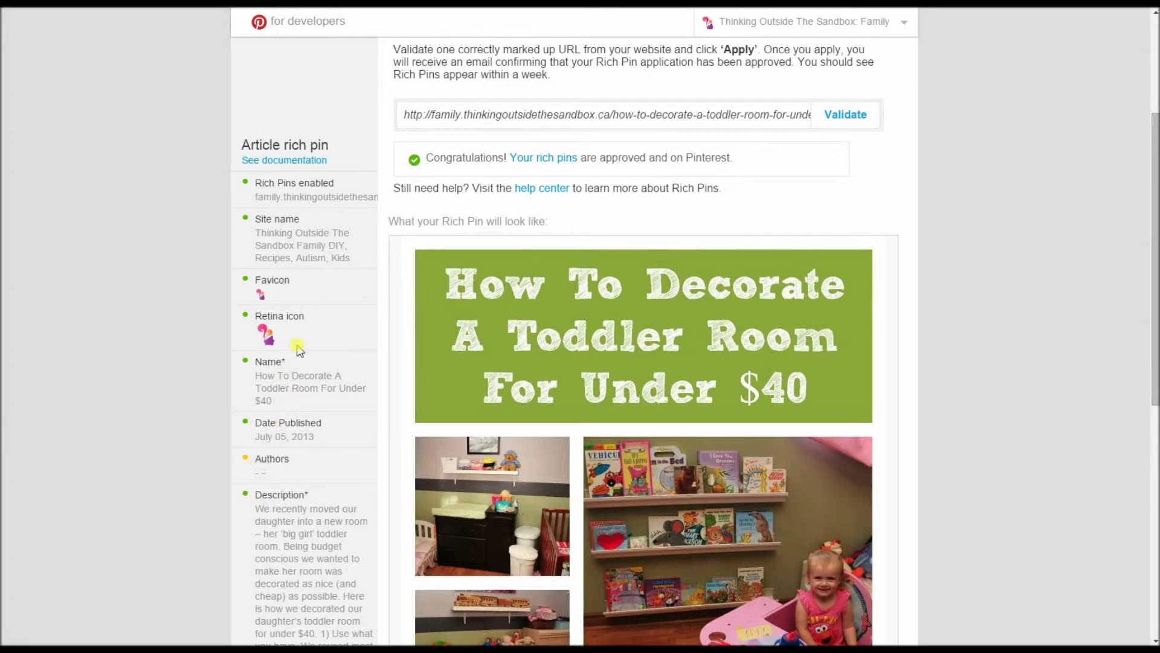
{"action": "scroll", "coordinate": [297, 347], "scroll_direction": "up", "scroll_amount": 3}
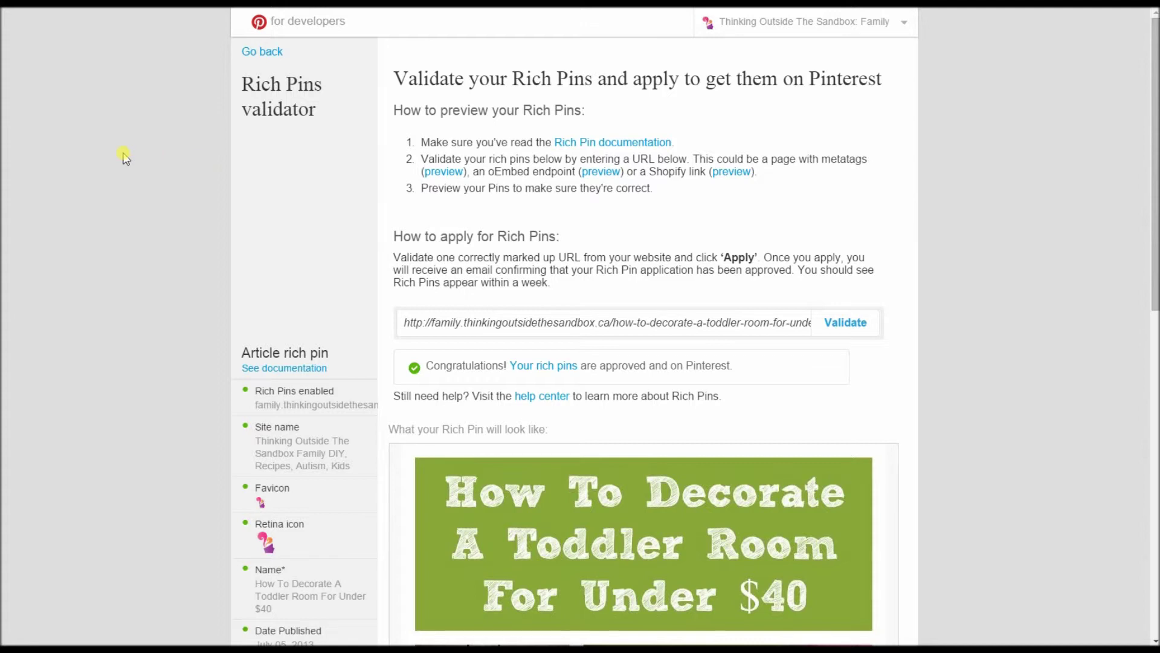
Leave the validator and open the schema.org website
{"action": "left_click", "coordinate": [276, 24]}
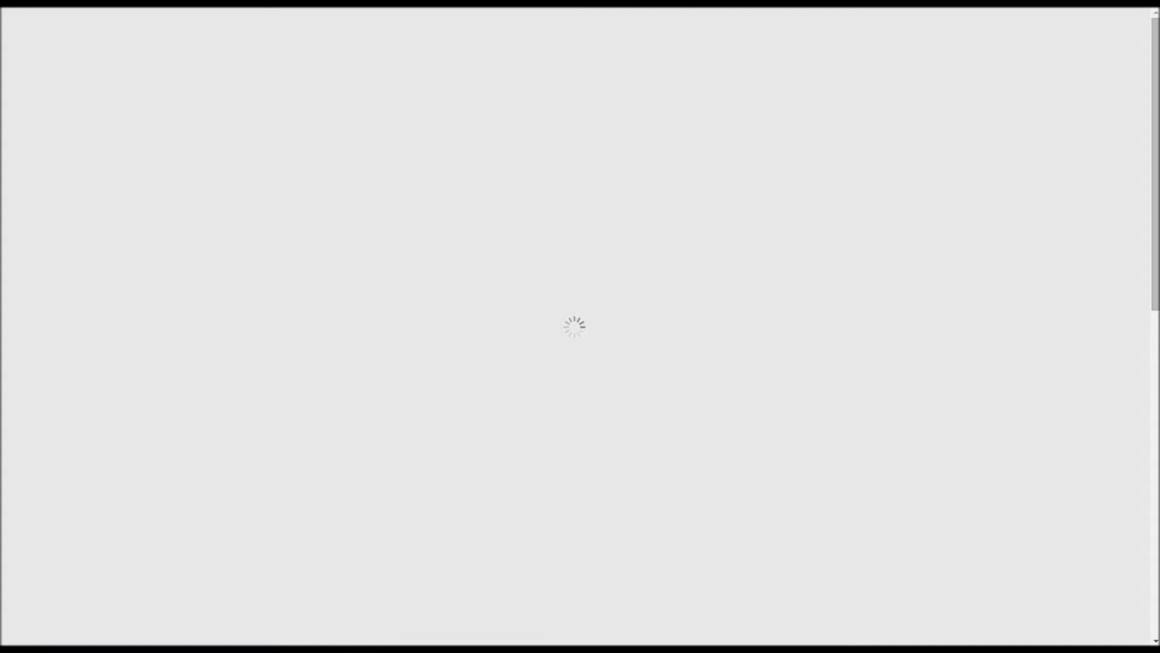
{"action": "key", "text": "BackSpace"}
{"action": "key", "text": "BackSpace"}
{"action": "type", "text": "ch"}
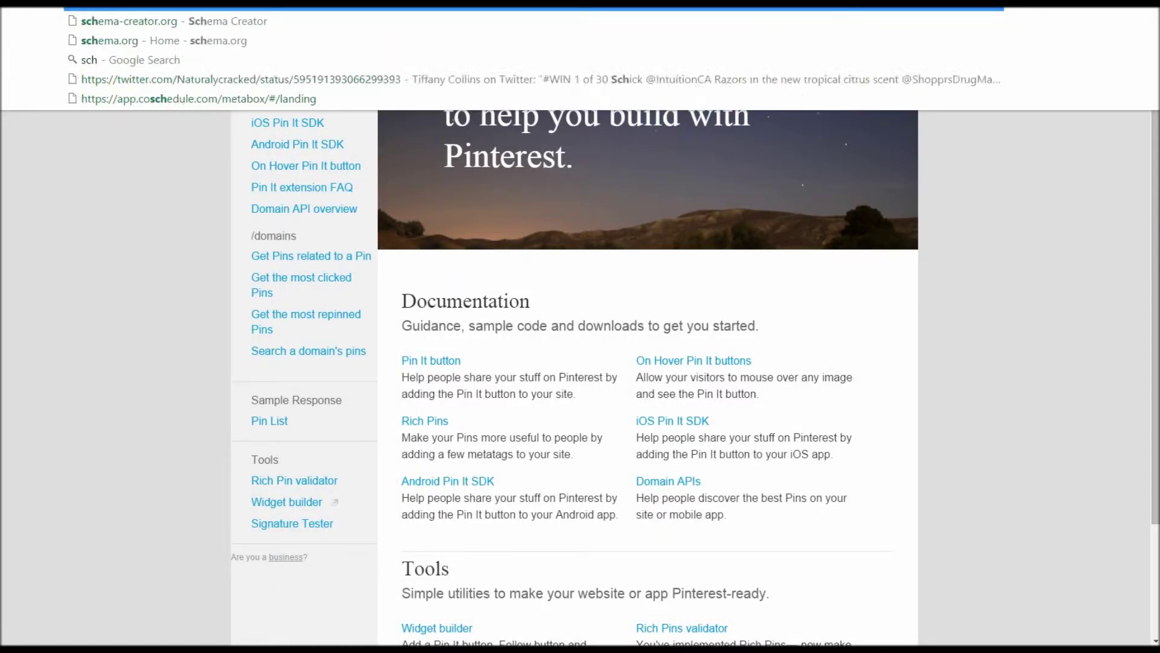
{"action": "type", "text": "ema"}
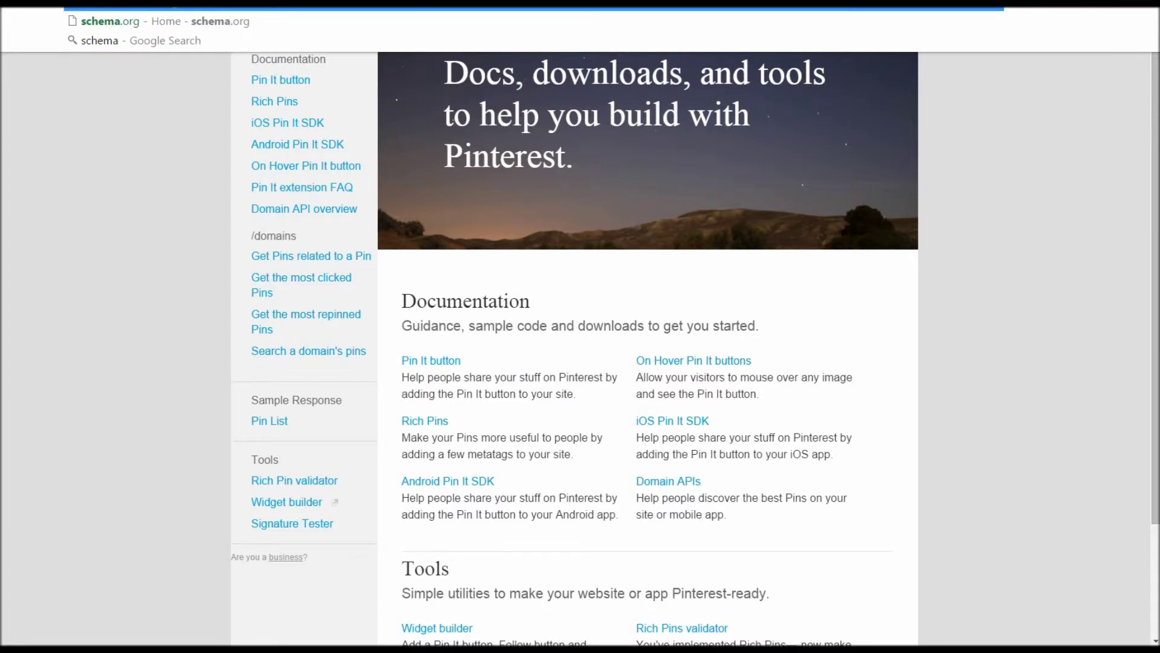
{"action": "type", "text": ".org"}
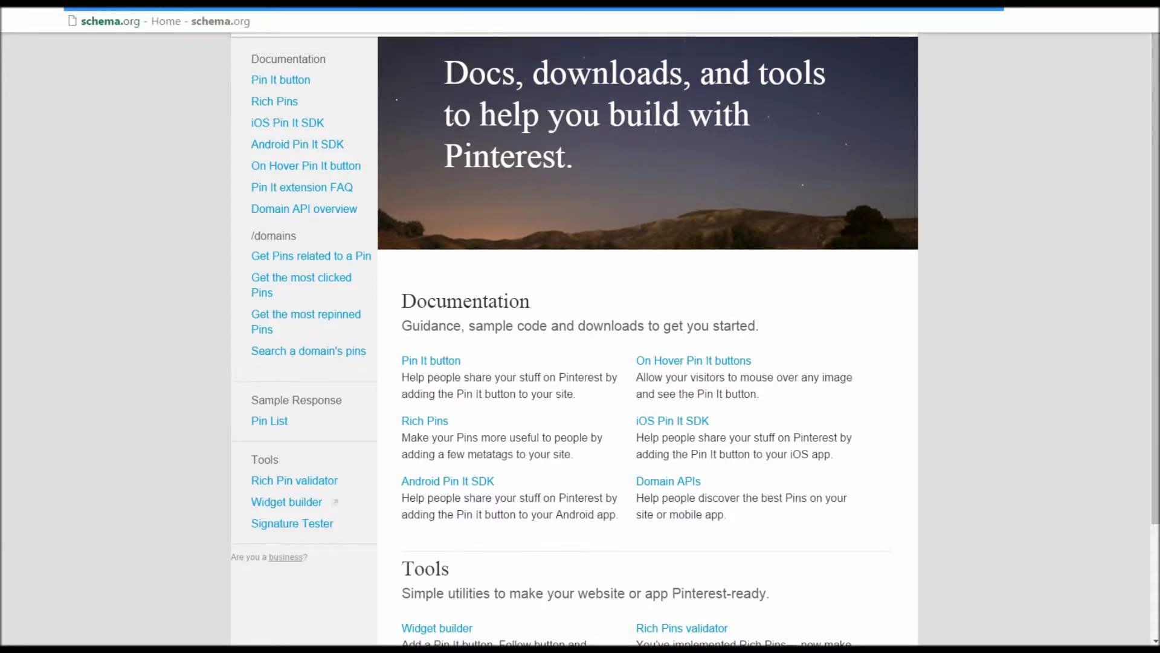
{"action": "key", "text": "Return"}
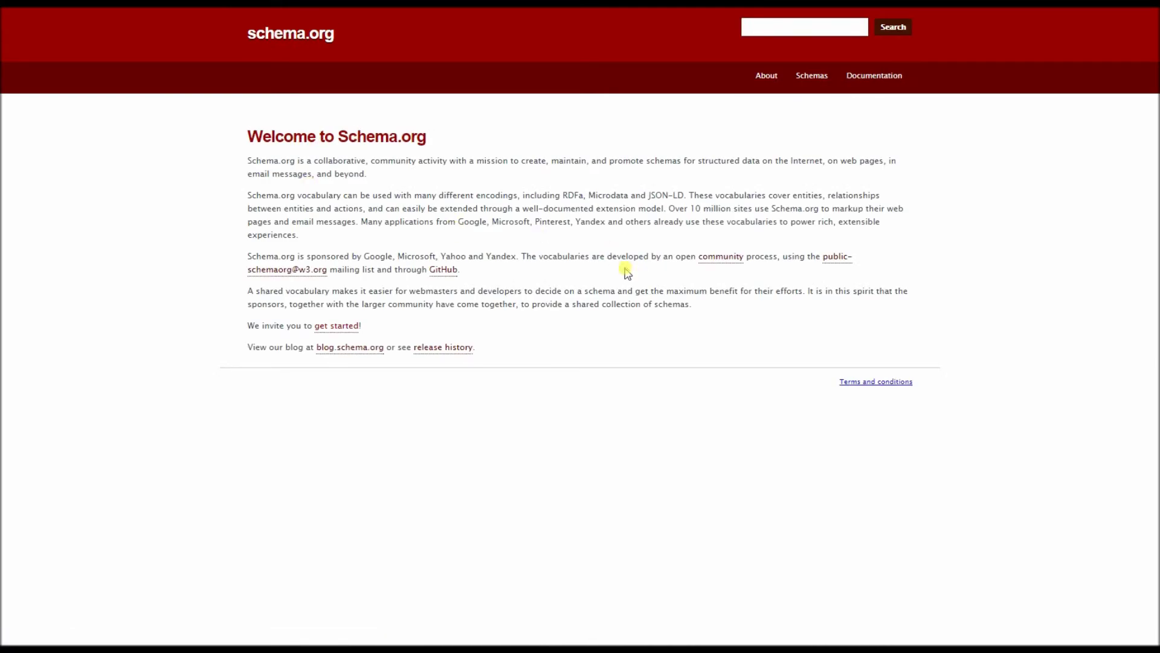
Open the list of schemas on schema.org and look through the properties of the Place type
{"action": "left_click", "coordinate": [816, 77]}
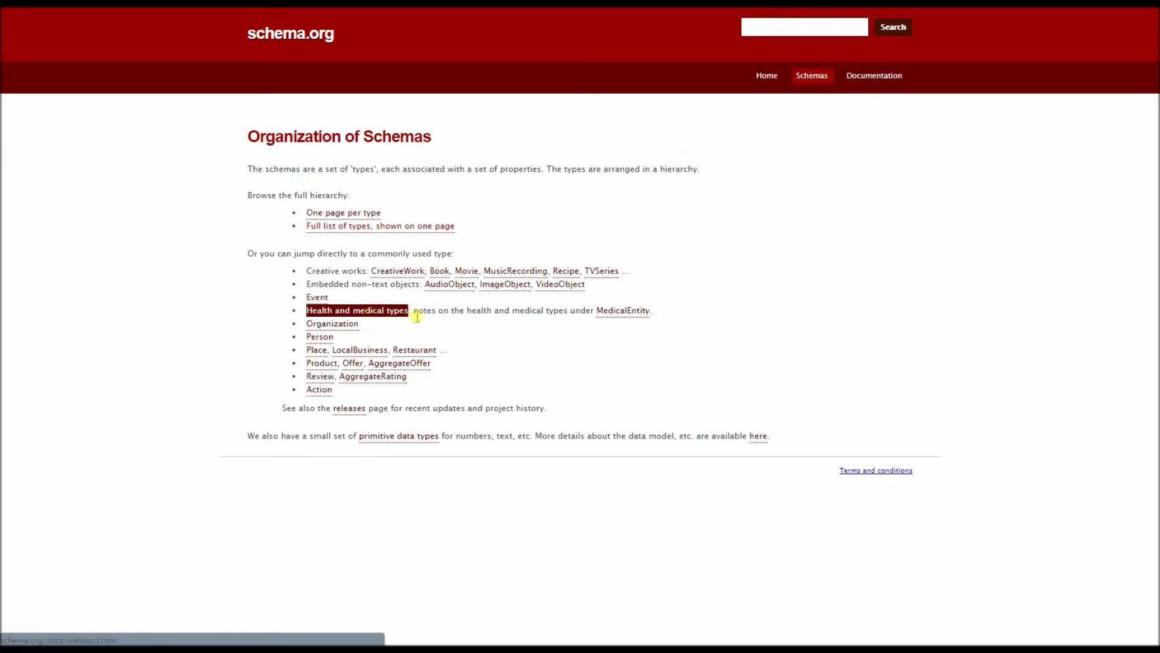
{"action": "left_click", "coordinate": [369, 351]}
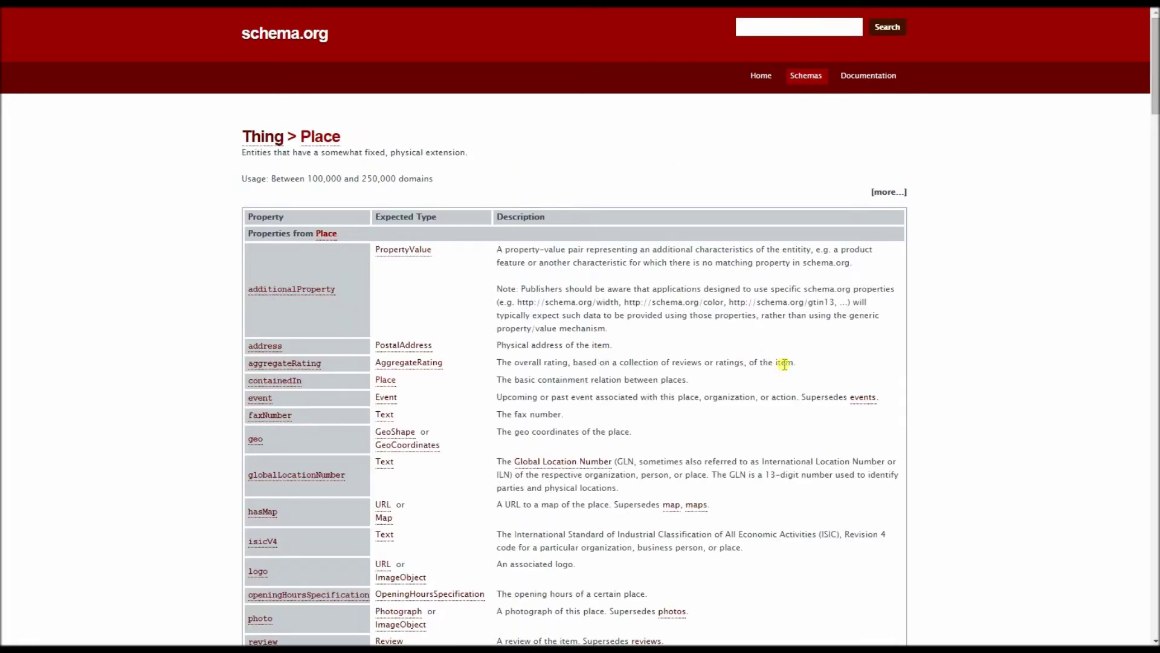
{"action": "scroll", "coordinate": [784, 363], "scroll_direction": "down", "scroll_amount": 6}
{"action": "scroll", "coordinate": [789, 392], "scroll_direction": "up", "scroll_amount": 7}
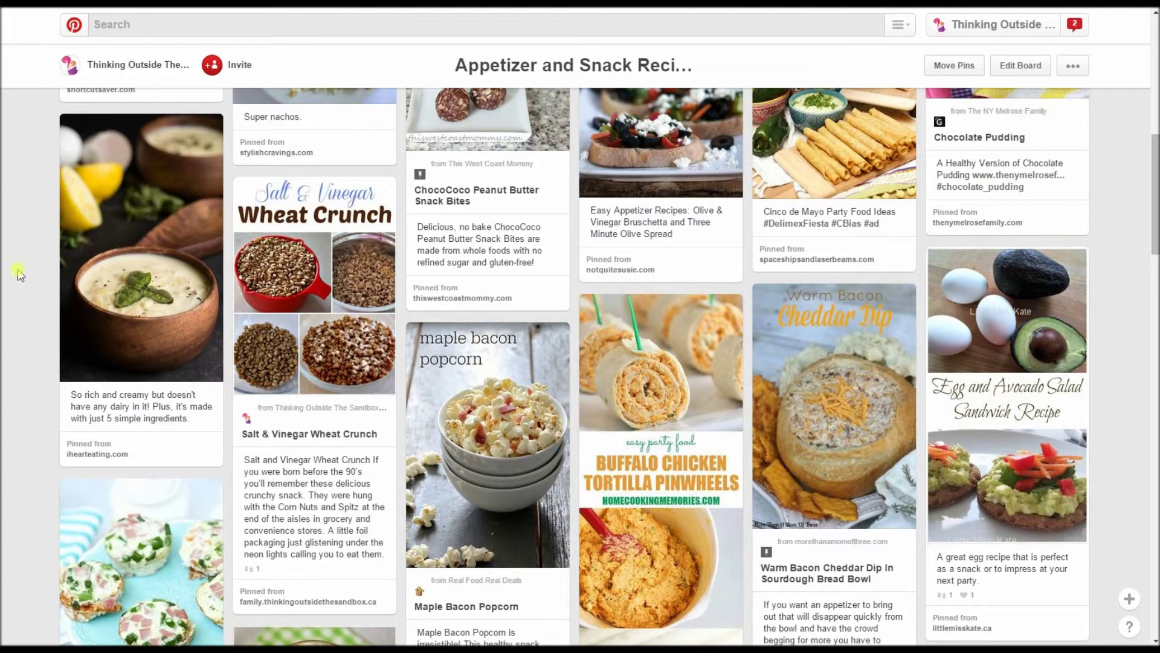
Switch to the Appetizer and Snack board on Pinterest, open its owner's profile and look over the boards
{"action": "scroll", "coordinate": [18, 274], "scroll_direction": "up", "scroll_amount": 6}
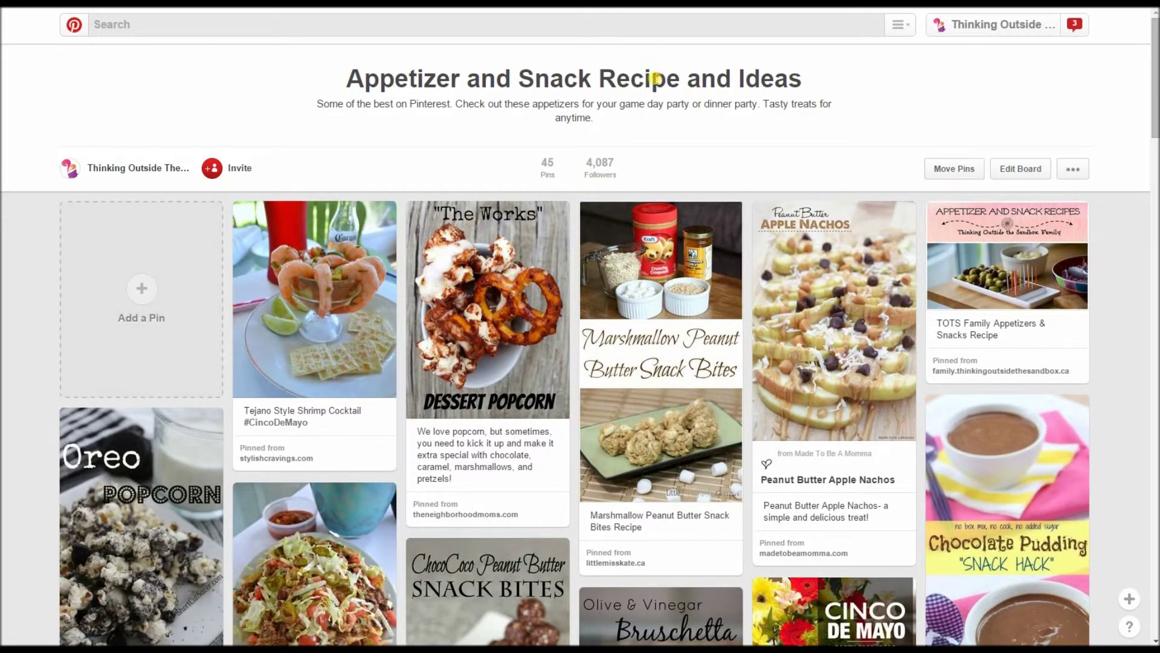
{"action": "left_click", "coordinate": [139, 169]}
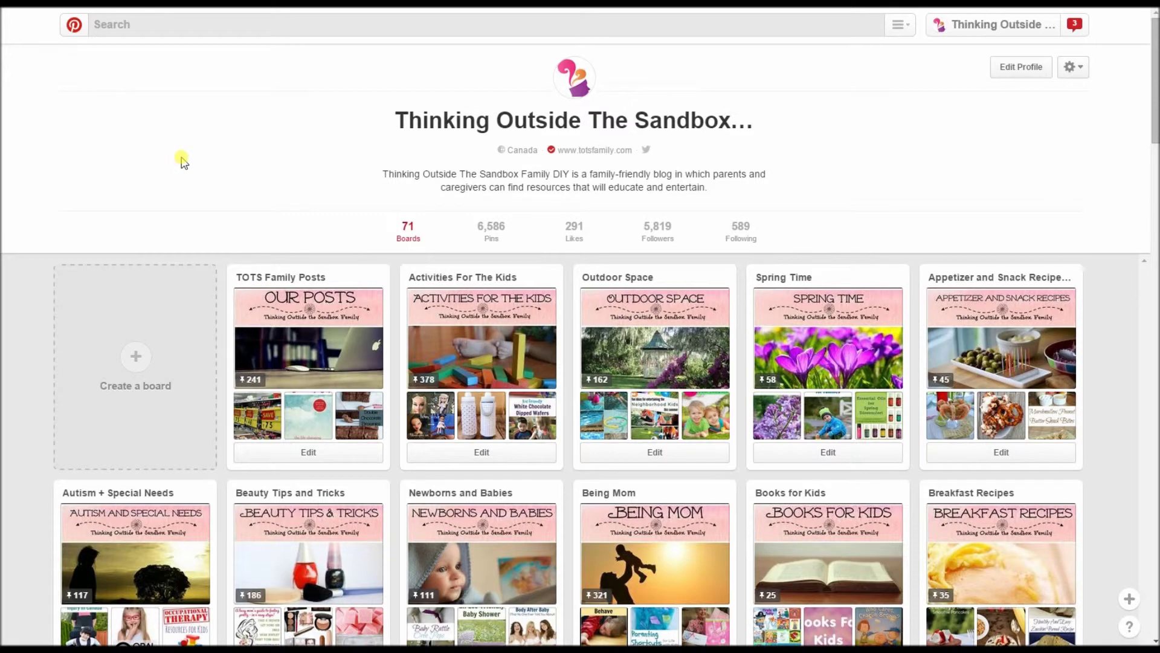
{"action": "scroll", "coordinate": [183, 160], "scroll_direction": "down", "scroll_amount": 2}
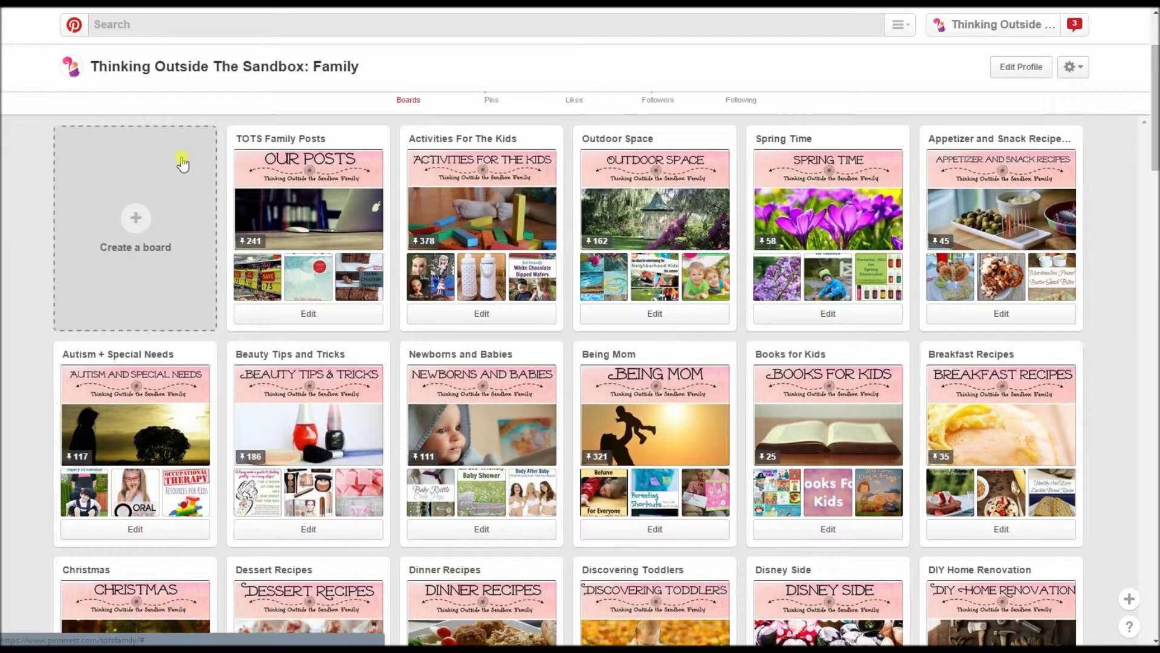
{"action": "scroll", "coordinate": [1114, 234], "scroll_direction": "up", "scroll_amount": 2}
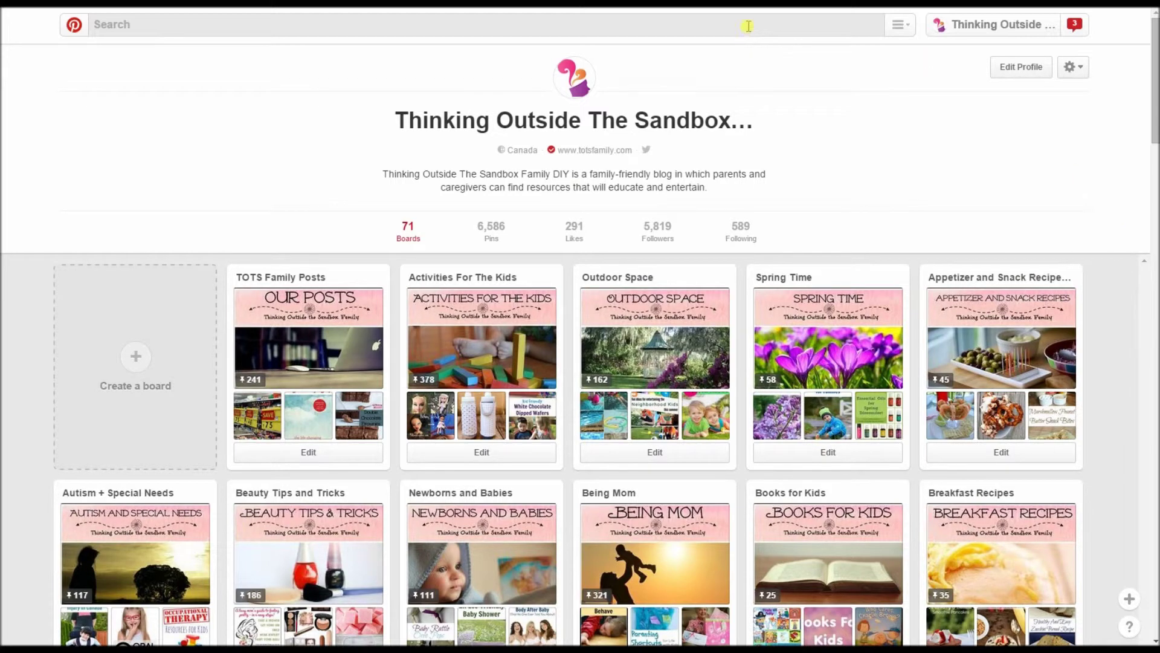
Search Pinterest for "ice cream", browse the suggested categories and narrow the results to Homemade
{"action": "type", "text": "ice cream"}
{"action": "key", "text": "Return"}
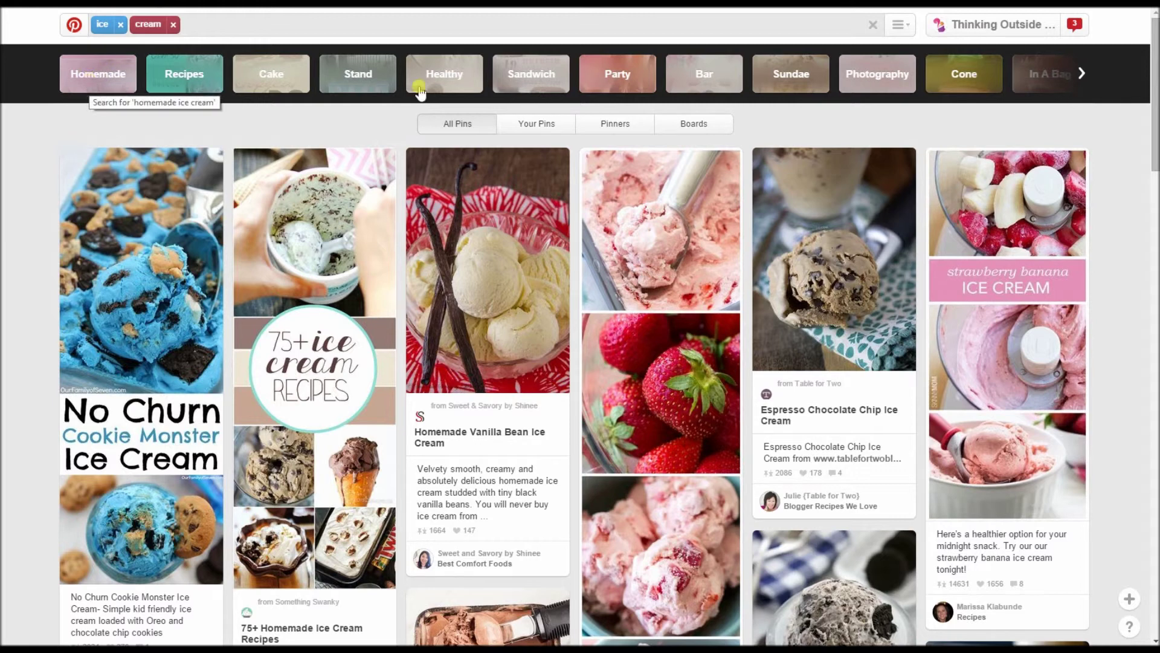
{"action": "left_click", "coordinate": [1080, 76]}
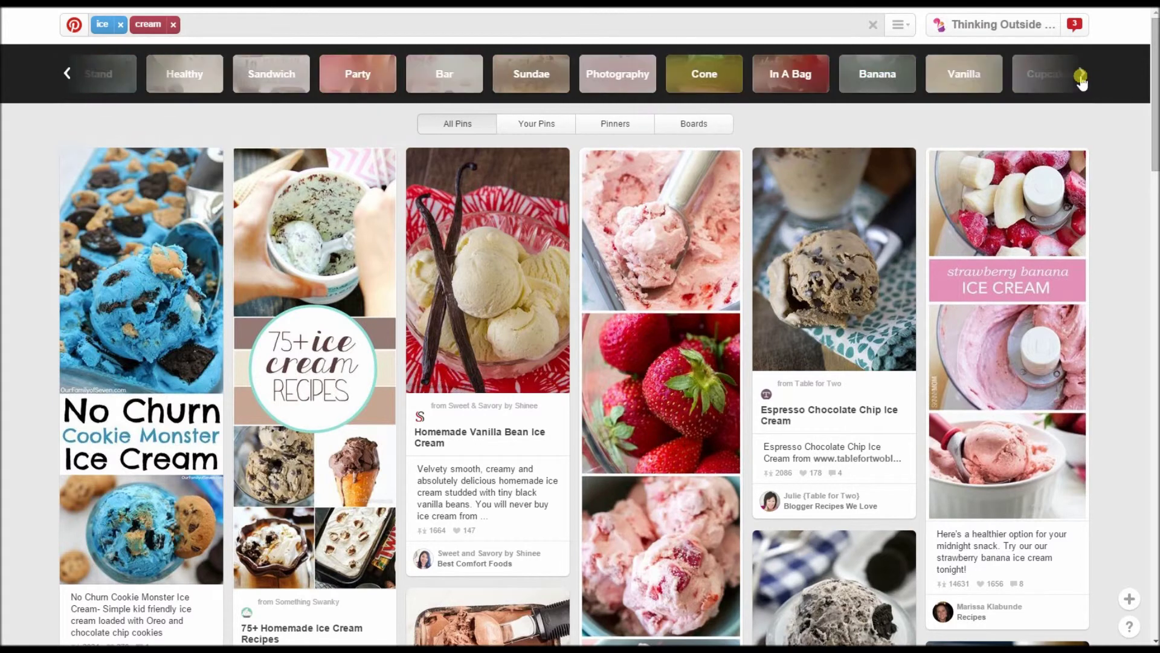
{"action": "left_click", "coordinate": [1080, 77]}
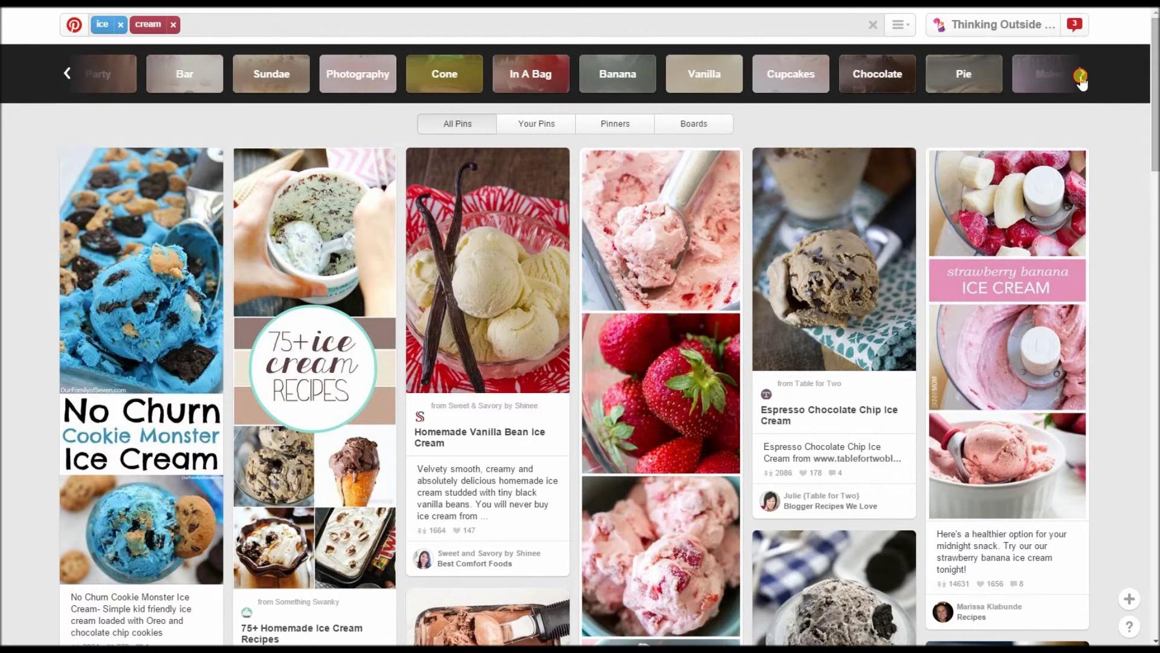
{"action": "left_click", "coordinate": [1080, 76]}
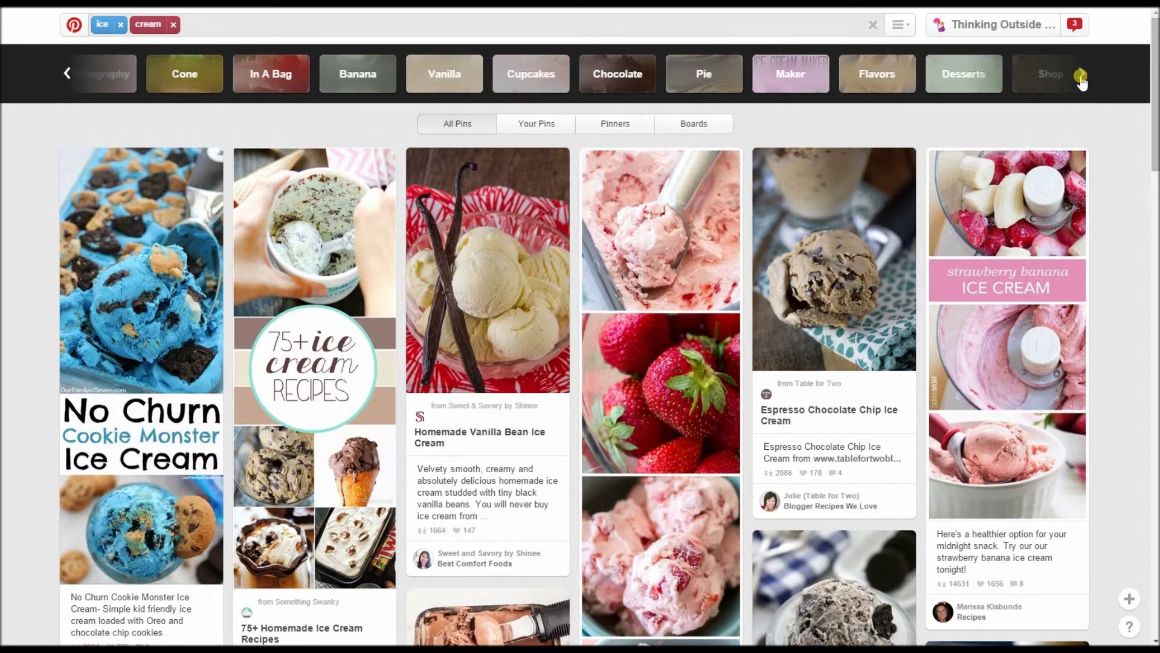
{"action": "left_click", "coordinate": [71, 73]}
{"action": "left_click", "coordinate": [71, 72]}
{"action": "left_click", "coordinate": [72, 73]}
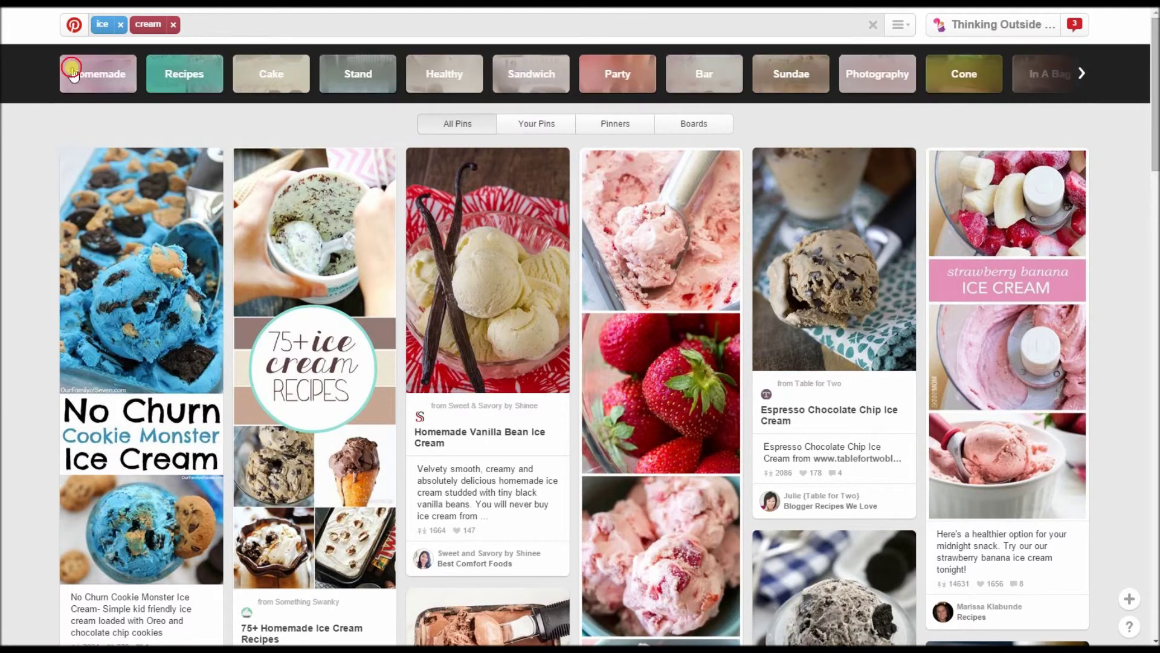
{"action": "left_click", "coordinate": [71, 73]}
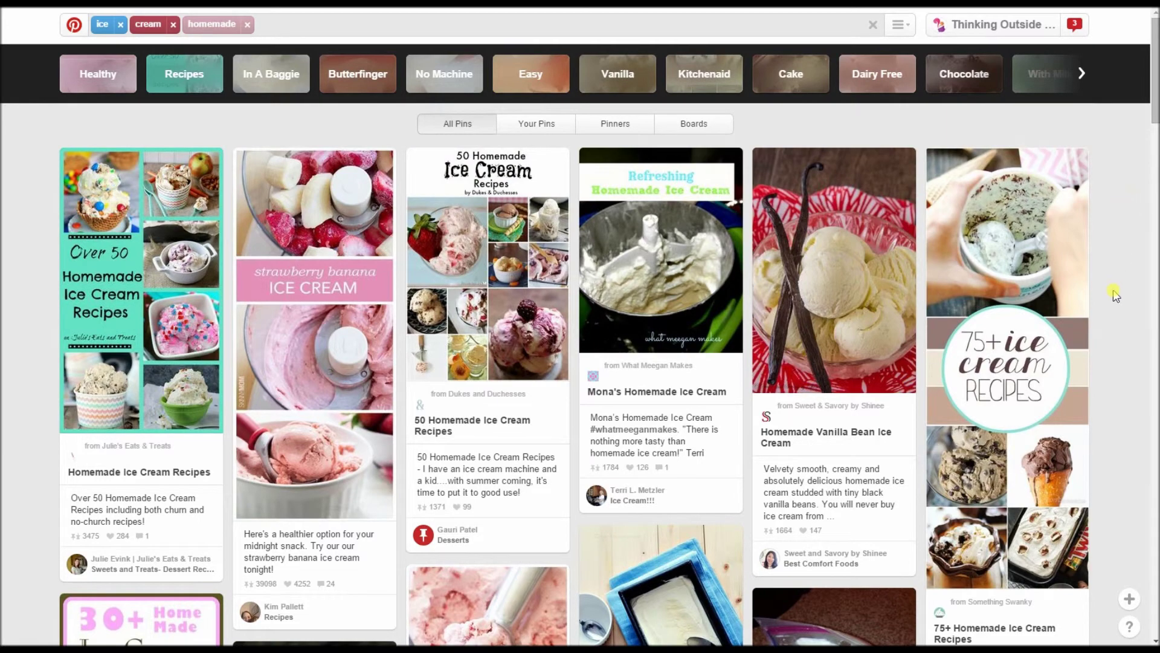
Expand the homemade strawberry ice cream pin and compare the rich and regular pins among the homemade ice cream results
{"action": "scroll", "coordinate": [1116, 295], "scroll_direction": "down", "scroll_amount": 3}
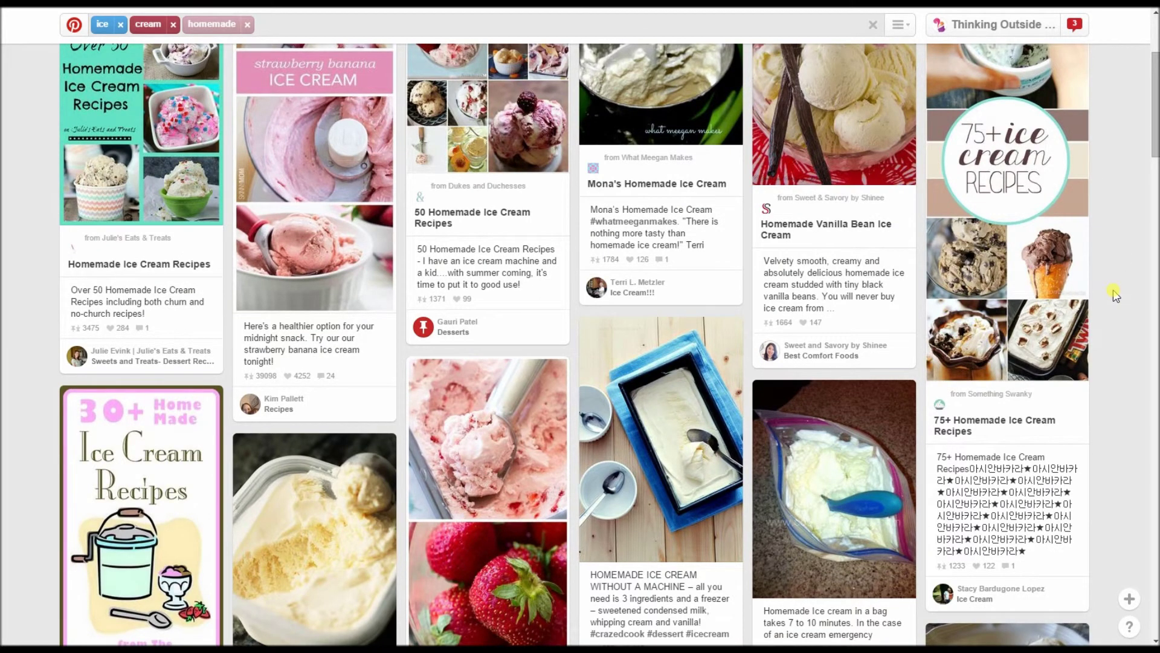
{"action": "scroll", "coordinate": [1115, 295], "scroll_direction": "down", "scroll_amount": 6}
{"action": "scroll", "coordinate": [687, 310], "scroll_direction": "up", "scroll_amount": 3}
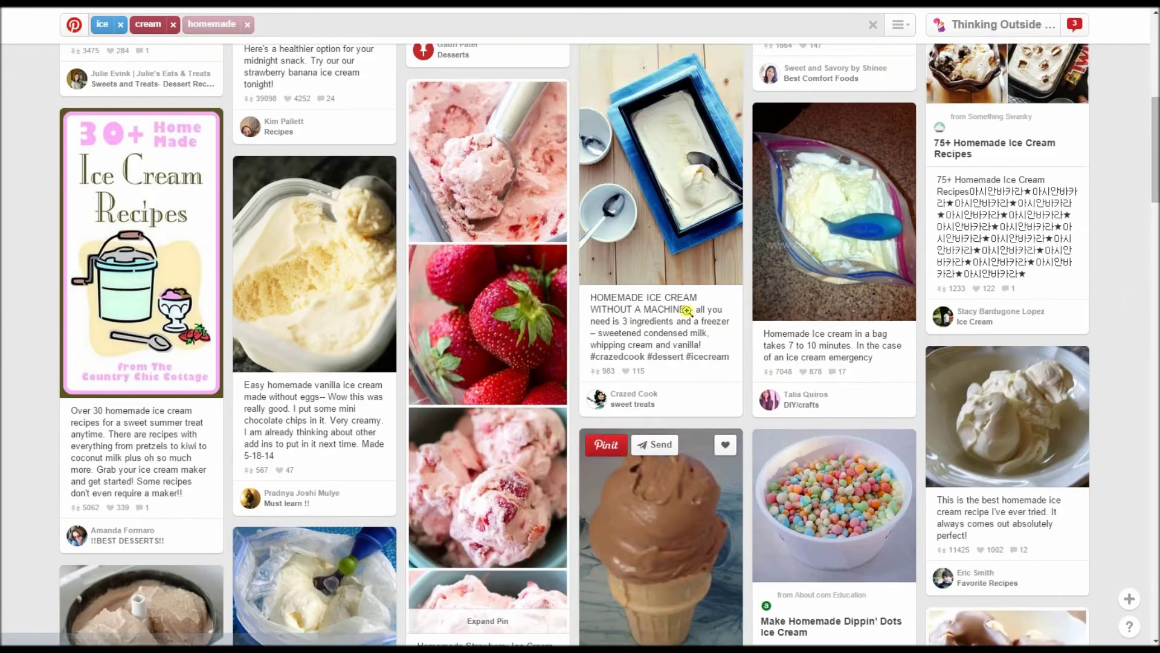
{"action": "left_click", "coordinate": [492, 622]}
{"action": "scroll", "coordinate": [515, 436], "scroll_direction": "down", "scroll_amount": 4}
{"action": "scroll", "coordinate": [514, 436], "scroll_direction": "up", "scroll_amount": 4}
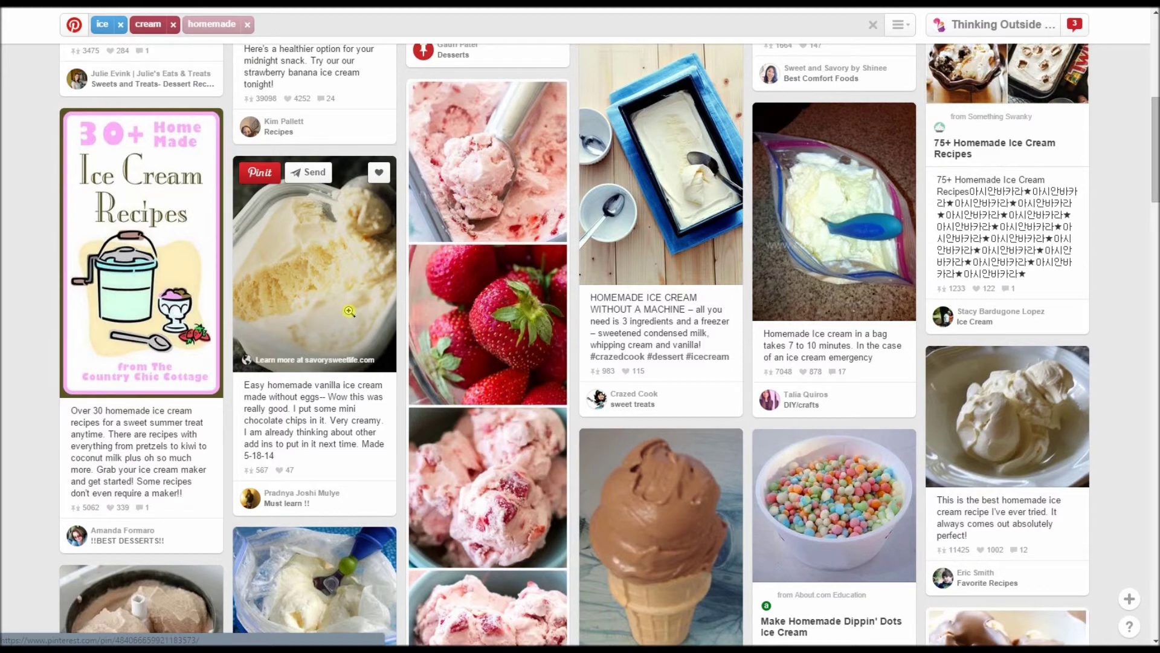
{"action": "scroll", "coordinate": [462, 371], "scroll_direction": "down", "scroll_amount": 5}
{"action": "scroll", "coordinate": [462, 371], "scroll_direction": "down", "scroll_amount": 2}
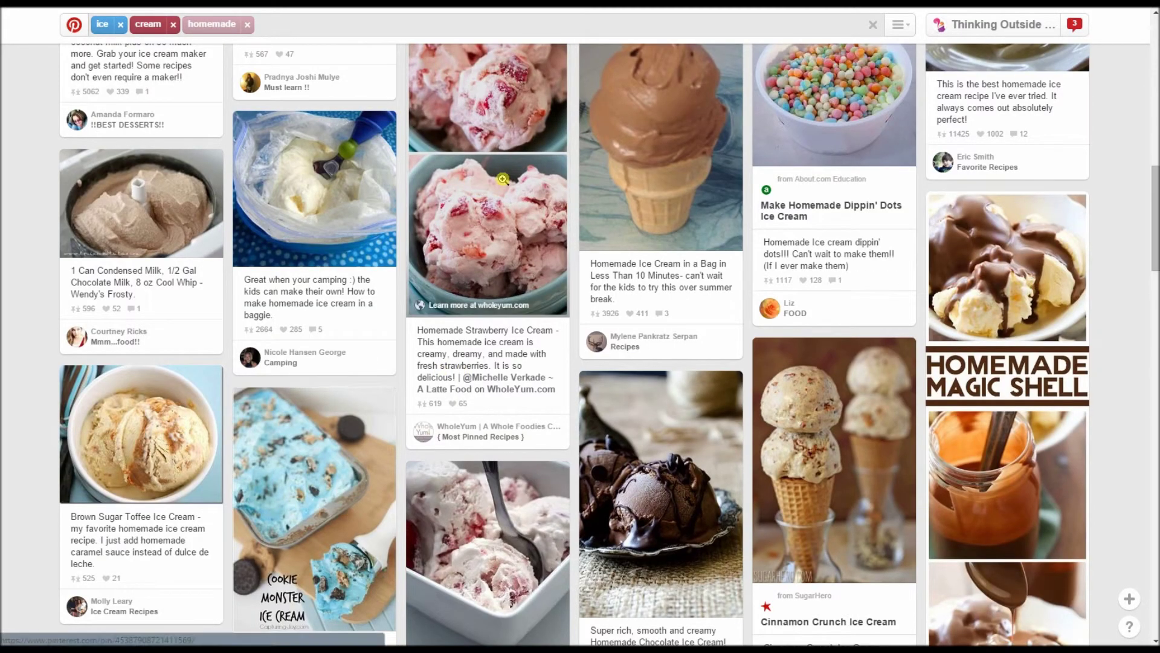
{"action": "scroll", "coordinate": [503, 179], "scroll_direction": "up", "scroll_amount": 6}
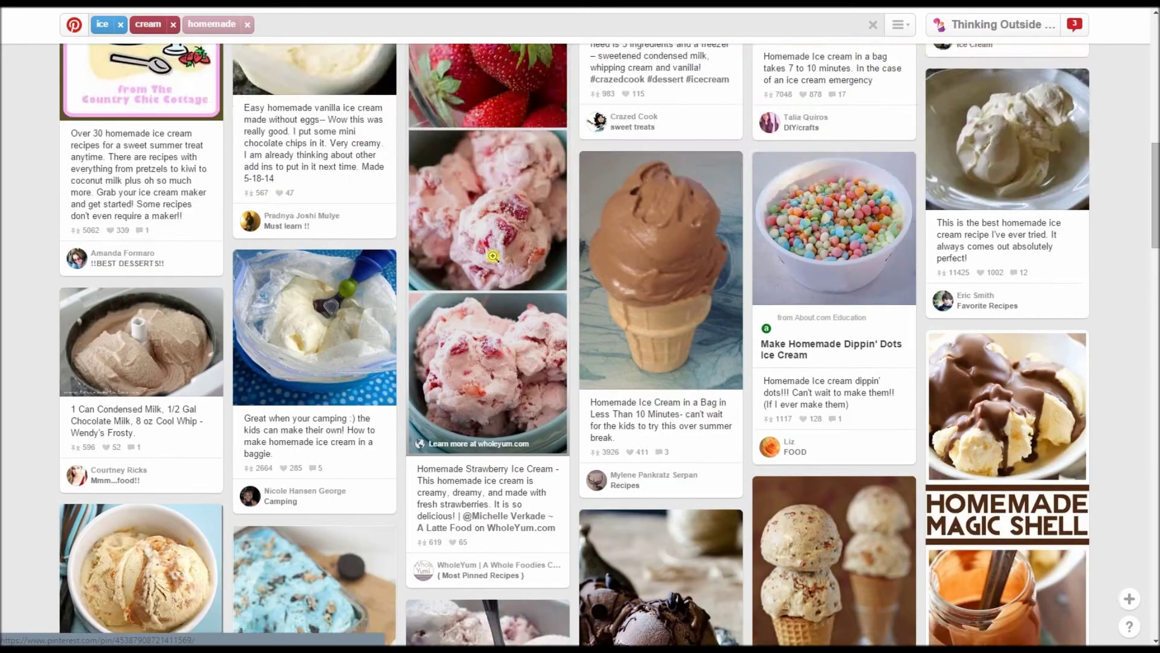
{"action": "scroll", "coordinate": [508, 428], "scroll_direction": "down", "scroll_amount": 7}
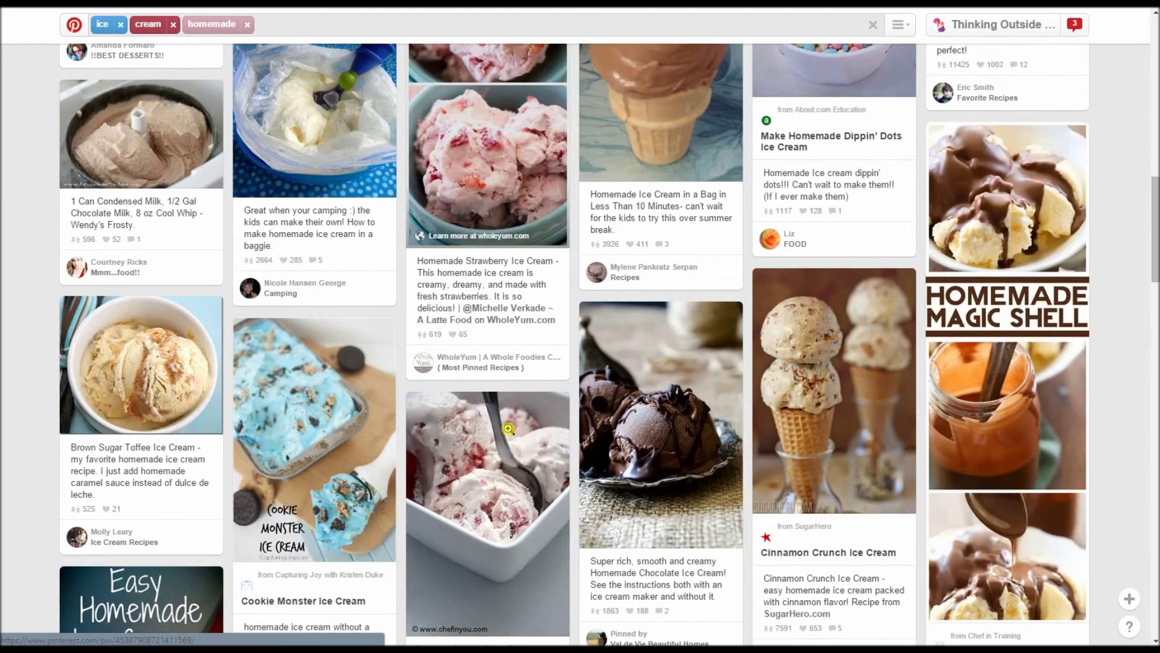
Look further through the homemade ice cream results, checking which pins carry the rich pin source and bold title and which do not
{"action": "scroll", "coordinate": [508, 428], "scroll_direction": "down", "scroll_amount": 6}
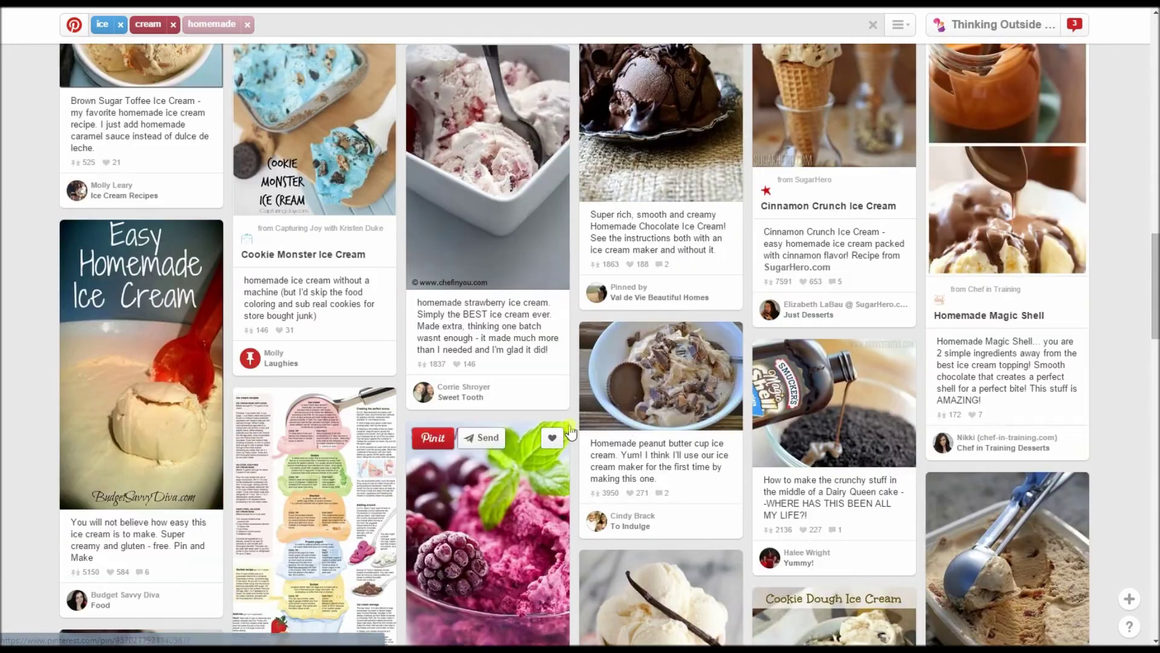
{"action": "scroll", "coordinate": [648, 449], "scroll_direction": "down", "scroll_amount": 5}
{"action": "scroll", "coordinate": [649, 449], "scroll_direction": "down", "scroll_amount": 3}
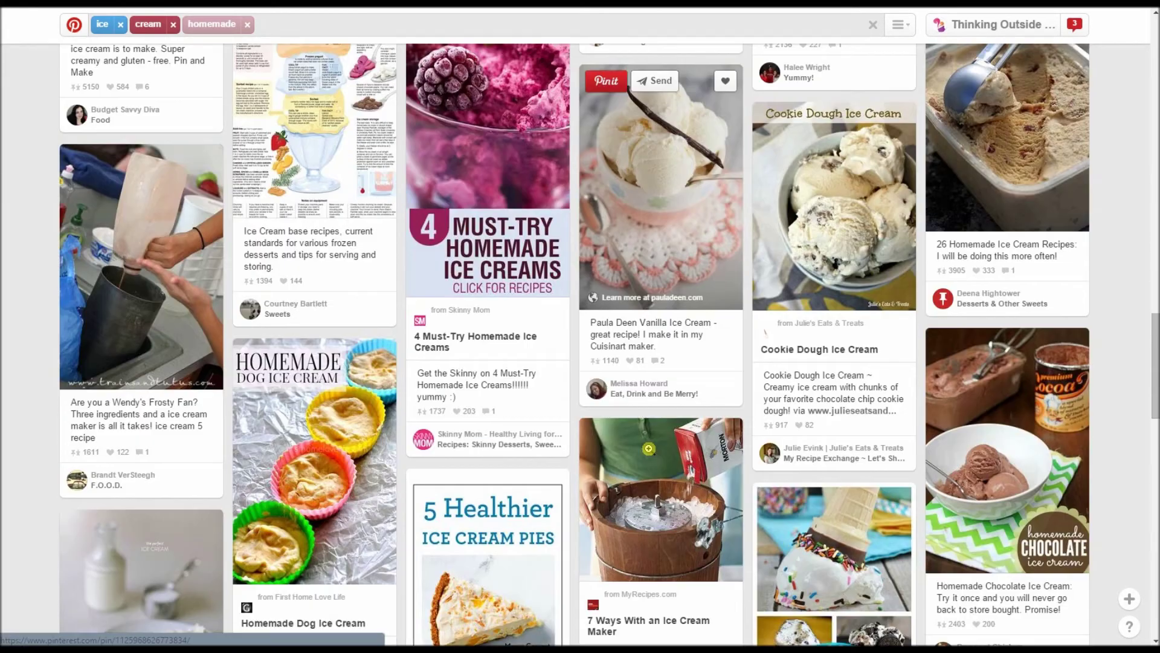
{"action": "scroll", "coordinate": [698, 457], "scroll_direction": "down", "scroll_amount": 5}
{"action": "scroll", "coordinate": [699, 458], "scroll_direction": "down", "scroll_amount": 4}
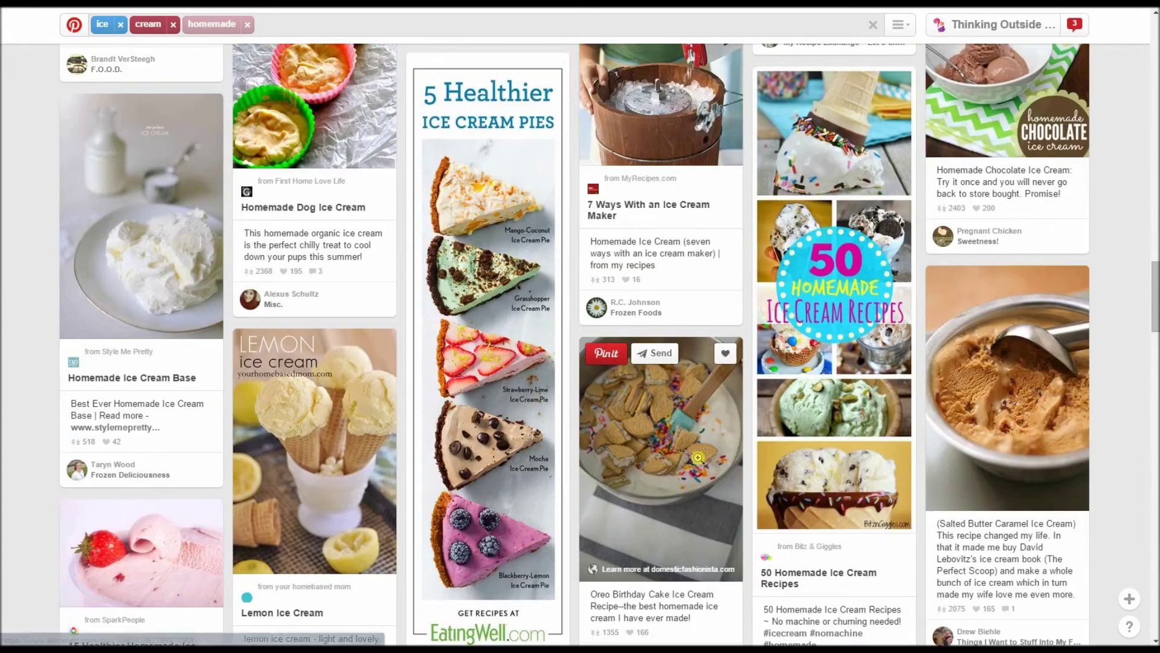
{"action": "scroll", "coordinate": [730, 473], "scroll_direction": "down", "scroll_amount": 3}
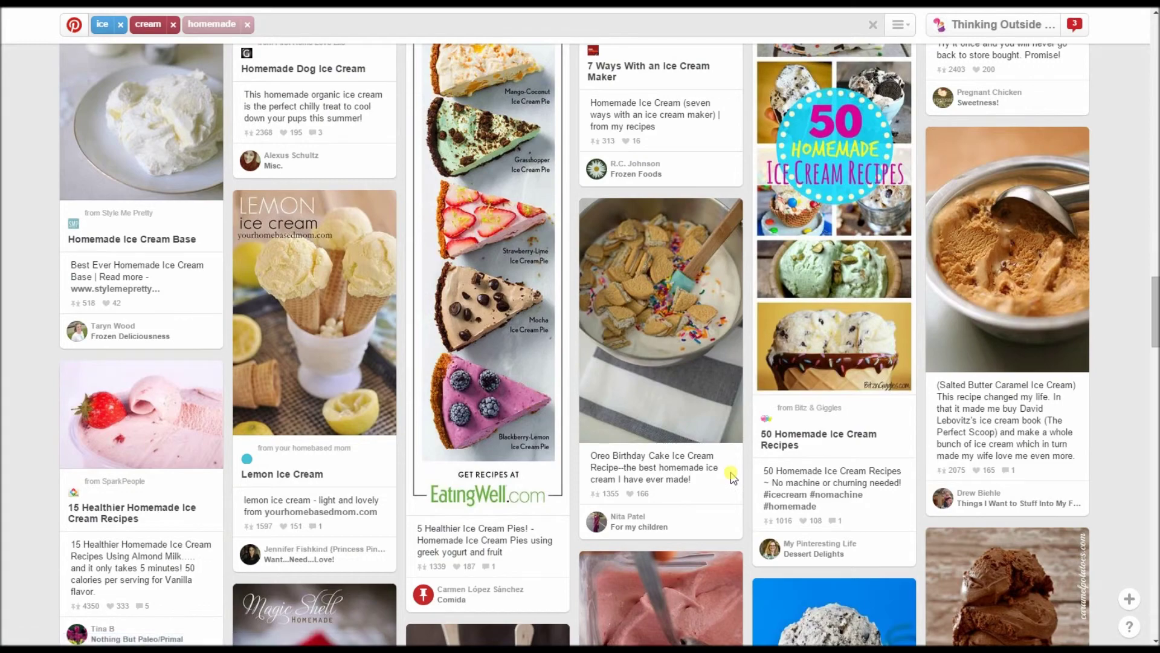
{"action": "scroll", "coordinate": [732, 478], "scroll_direction": "down", "scroll_amount": 4}
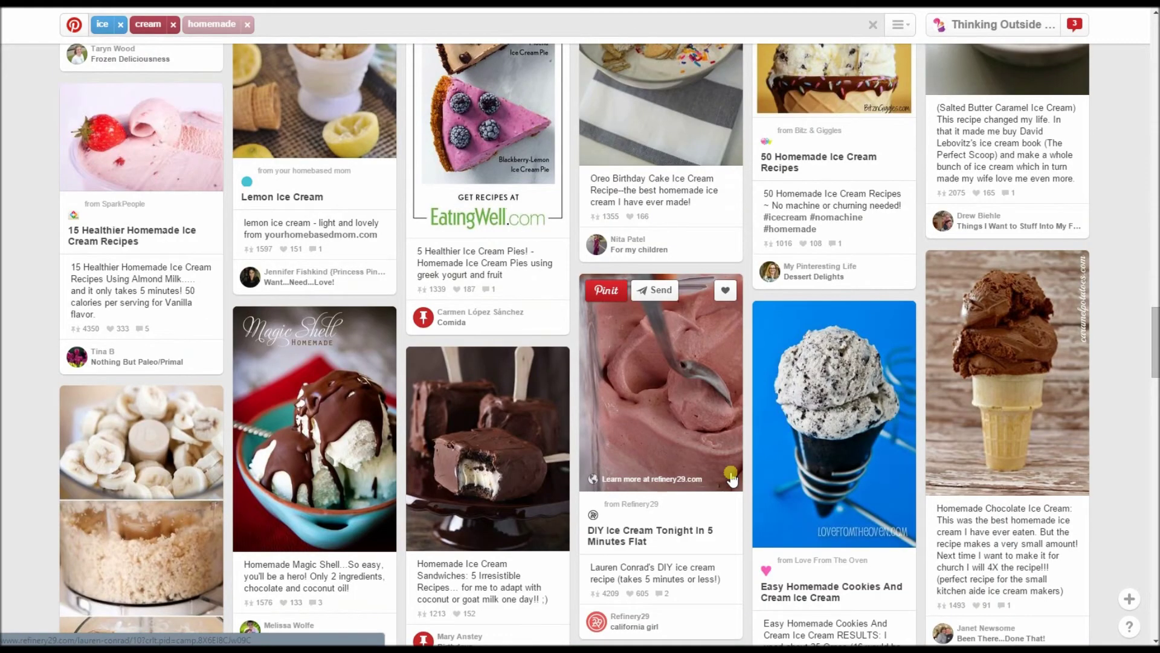
{"action": "scroll", "coordinate": [732, 477], "scroll_direction": "down", "scroll_amount": 2}
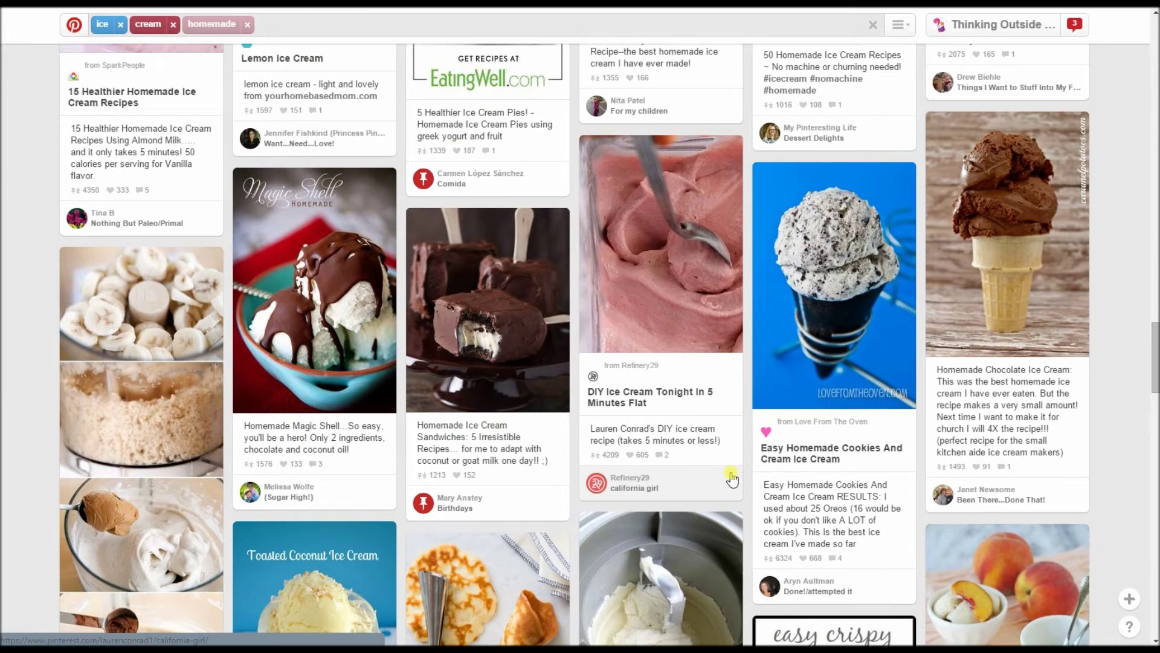
{"action": "scroll", "coordinate": [732, 477], "scroll_direction": "down", "scroll_amount": 3}
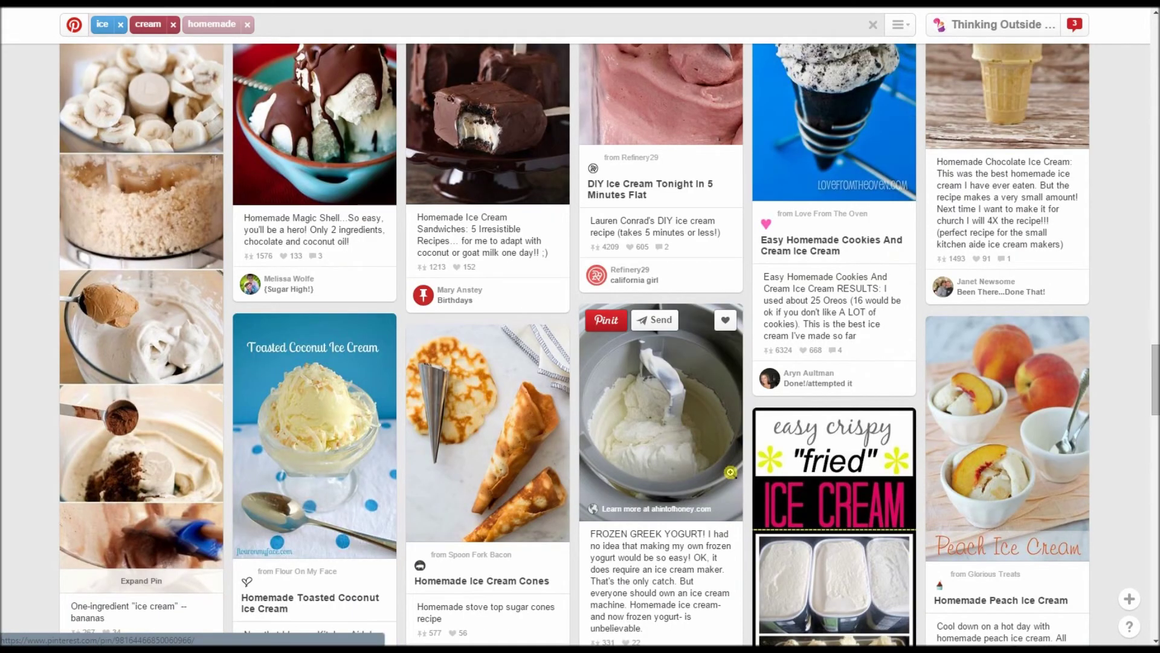